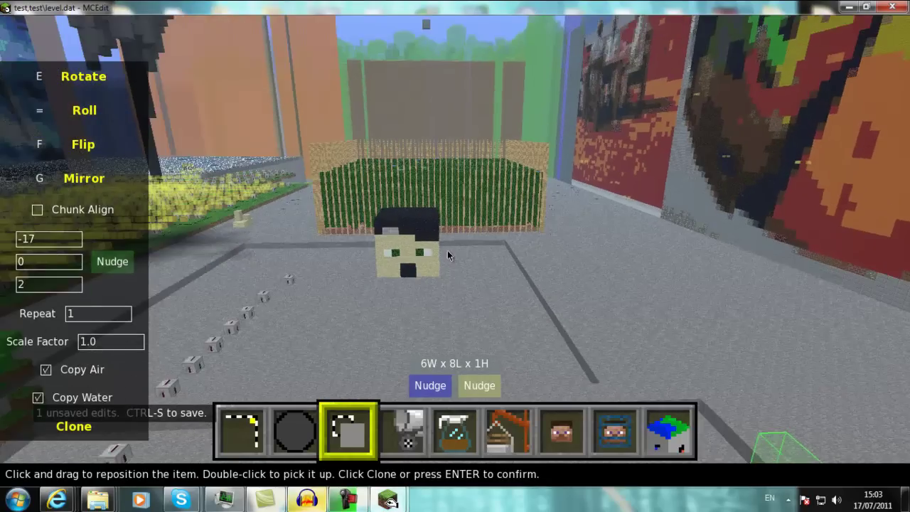
Examine the original sand shape and its pending clone on the stone floor from several viewpoints
key("a")
key("s")
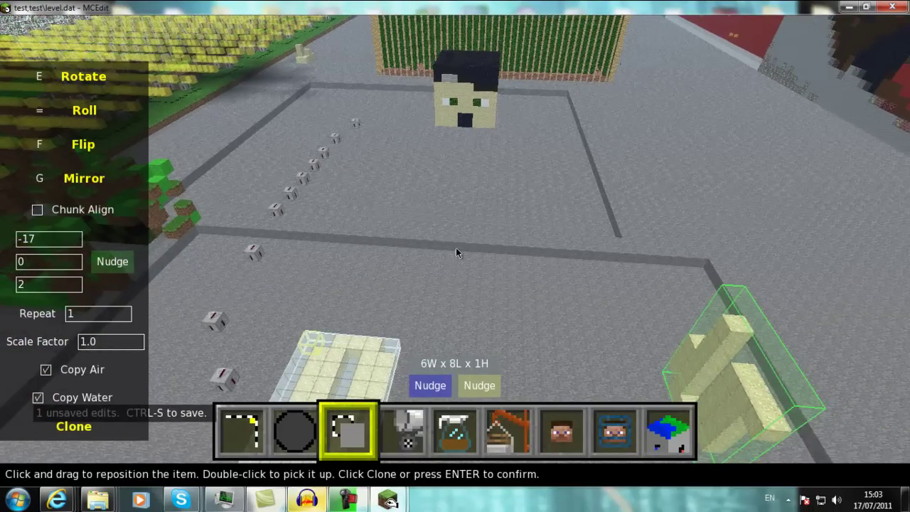
key("i")
key("s")
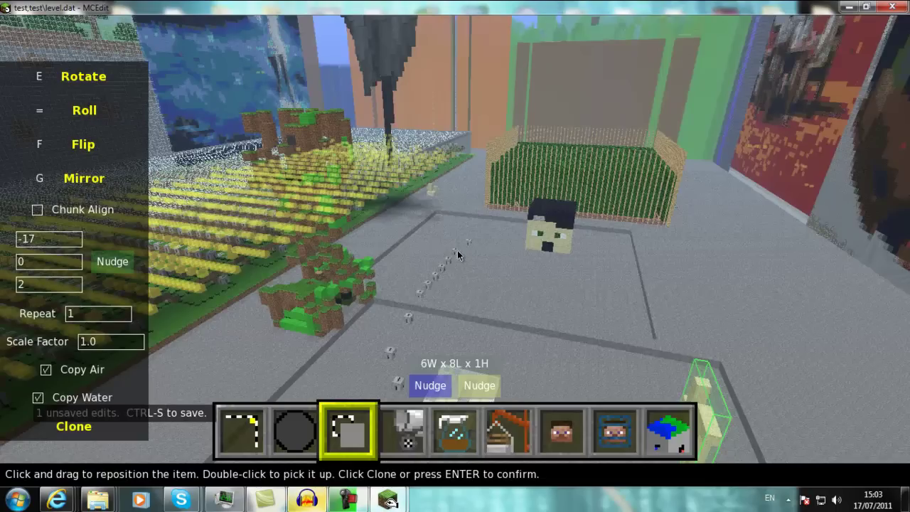
key("s")
key("s")
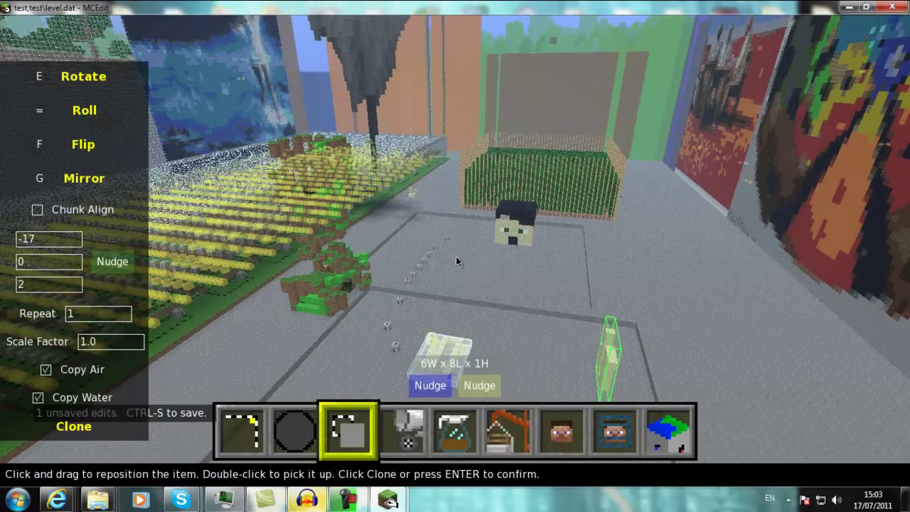
right_click_drag(457, 270, 458, 270)
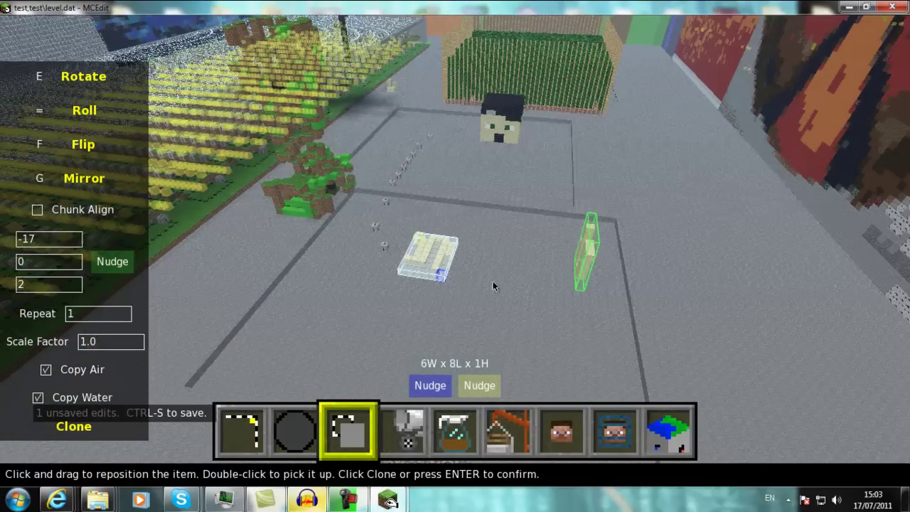
key("i")
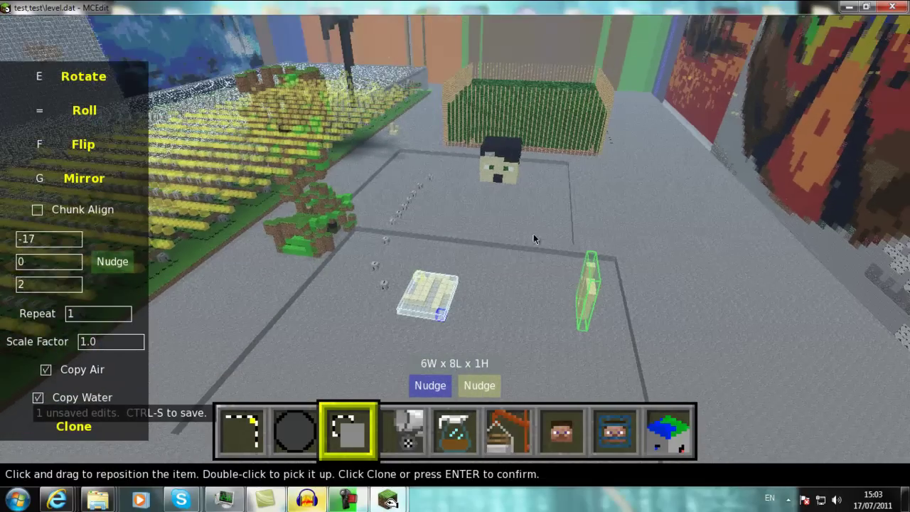
mouse_move(567, 232)
right_mouse_down()
mouse_move(451, 258)
mouse_move(498, 248)
mouse_move(548, 254)
mouse_move(493, 243)
mouse_move(498, 256)
mouse_move(446, 282)
mouse_move(464, 206)
mouse_move(481, 265)
mouse_move(531, 250)
right_mouse_up()
right_click_drag(485, 267, 427, 257)
key("w")
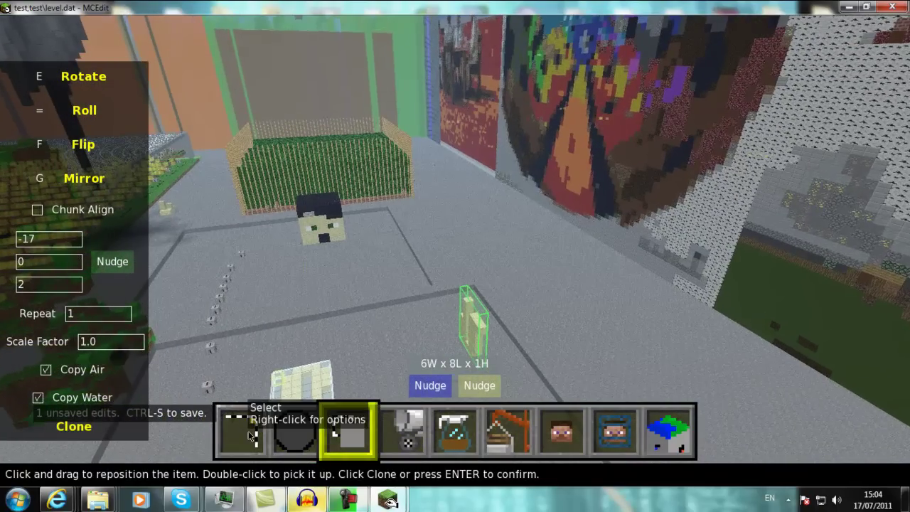
key("a")
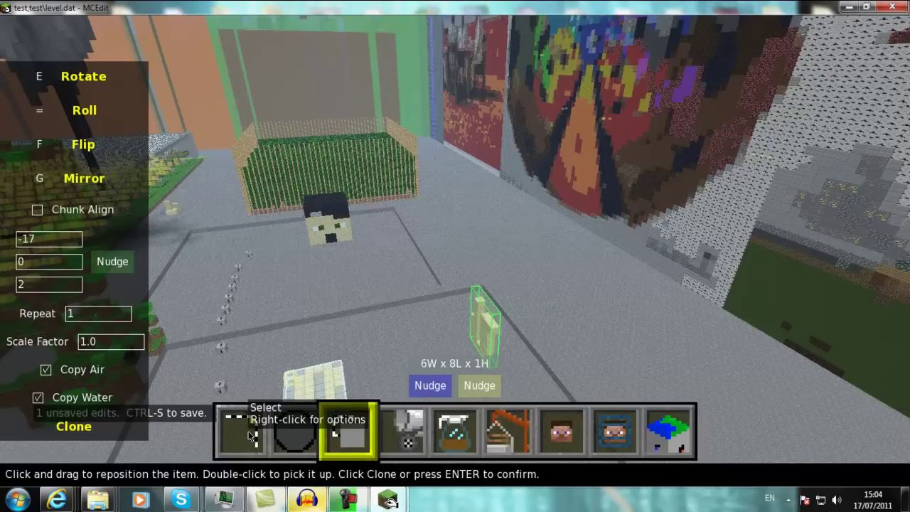
key("a")
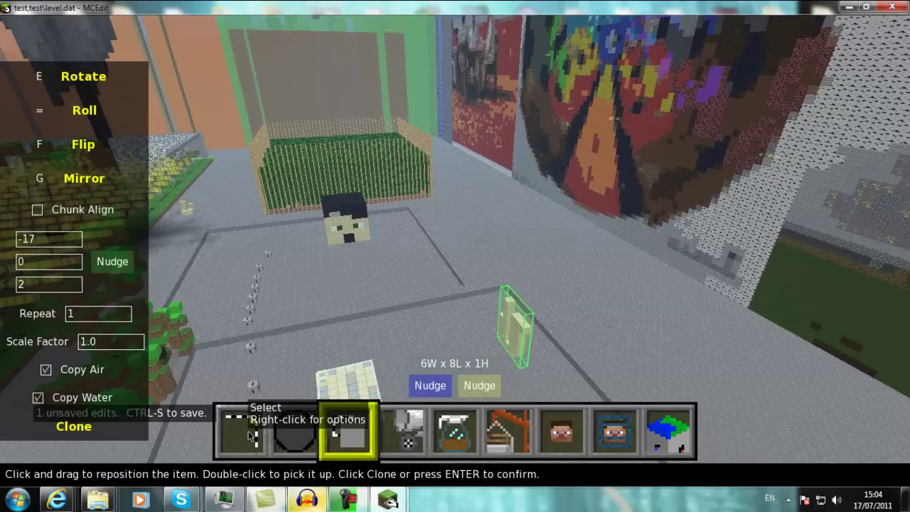
Leave the pending clone and switch to the Select tool over the open stone floor
left_click(250, 435)
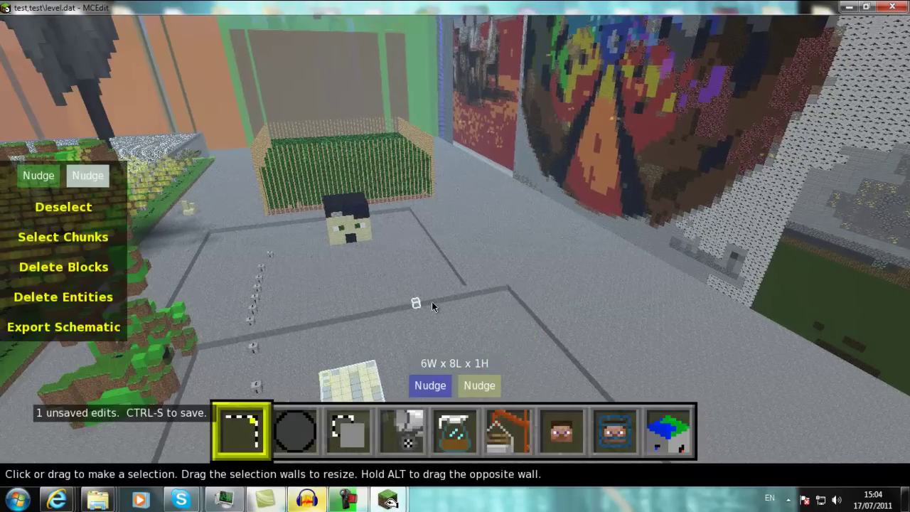
key("w")
key("w")
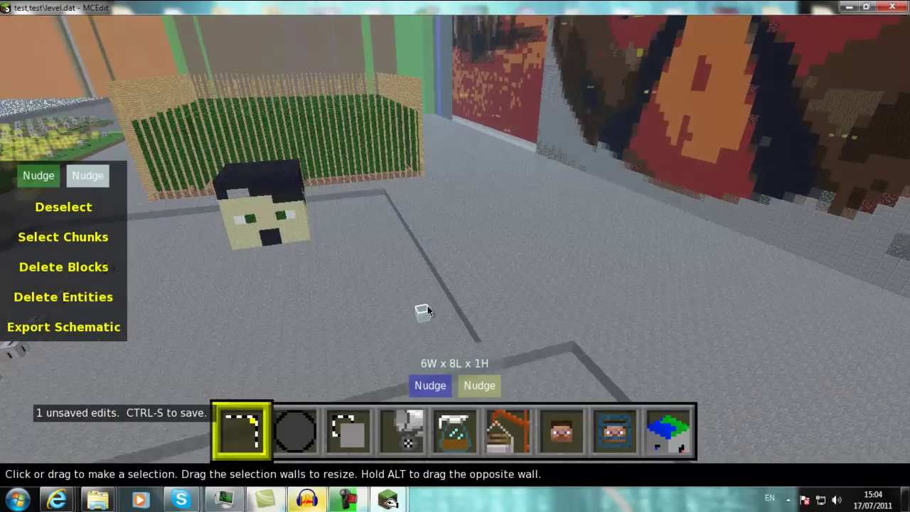
right_click(463, 241)
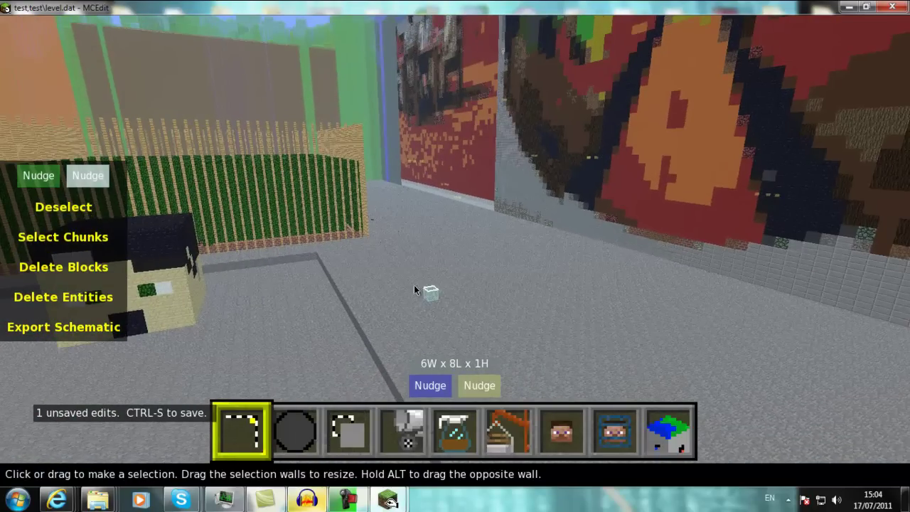
key("w")
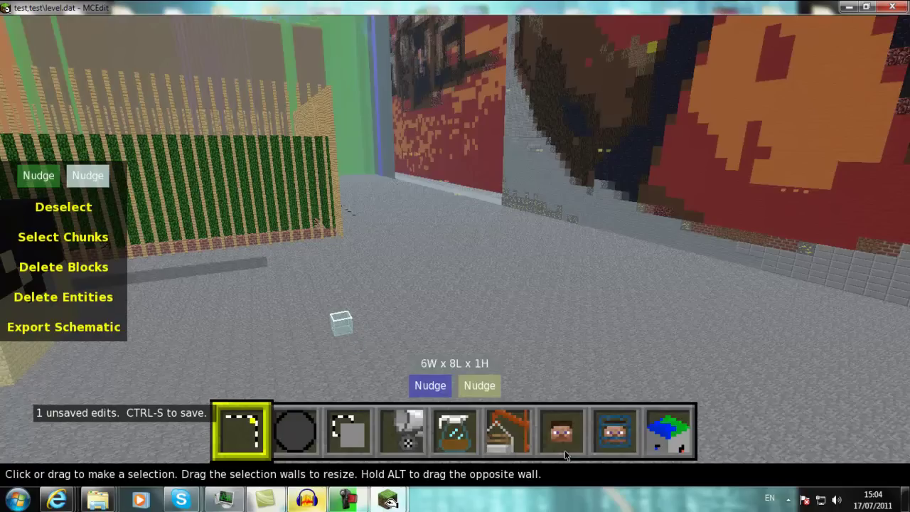
Move the player onto the open stone floor and place the spawn position a short distance behind it
left_click(573, 432)
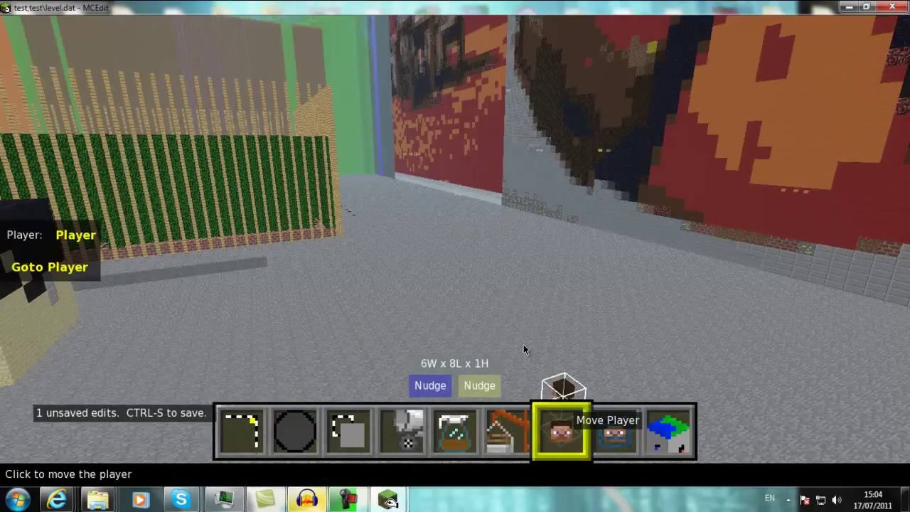
left_click(522, 337)
left_click(610, 404)
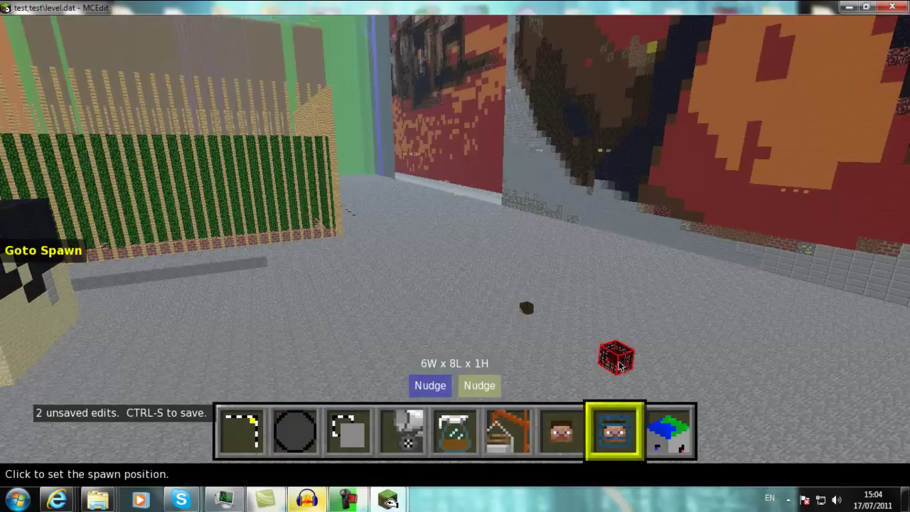
left_click(618, 367)
left_click(567, 263)
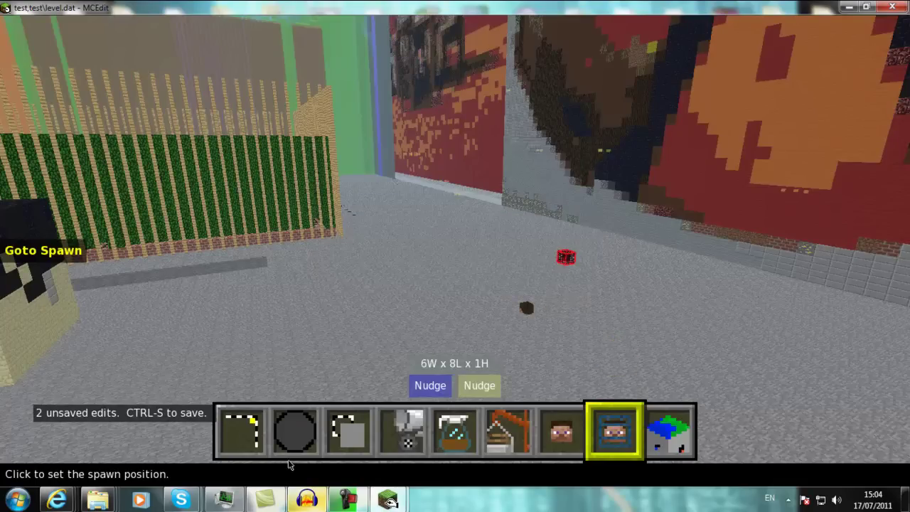
Select a flat area of 9W x 6L x 1H on the empty stone floor beside the sand shape
left_click(242, 430)
right_click(279, 339)
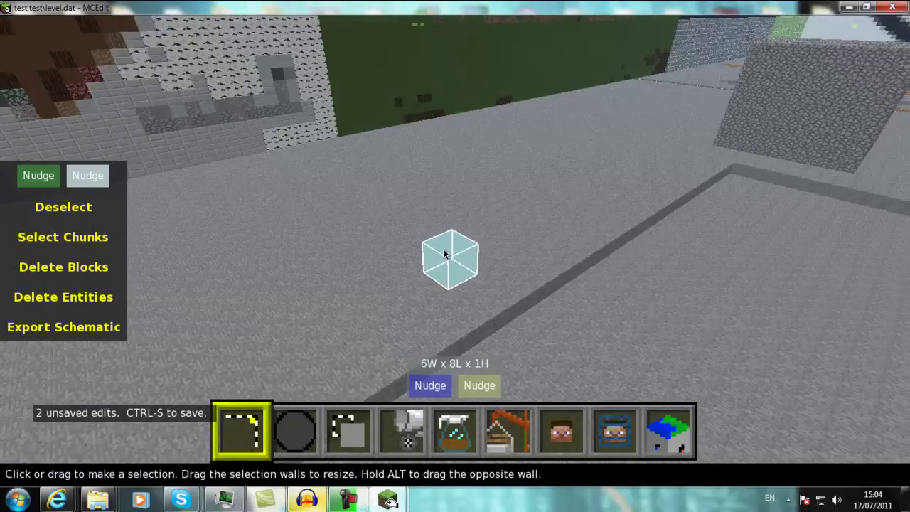
right_click(443, 249)
right_click(546, 245)
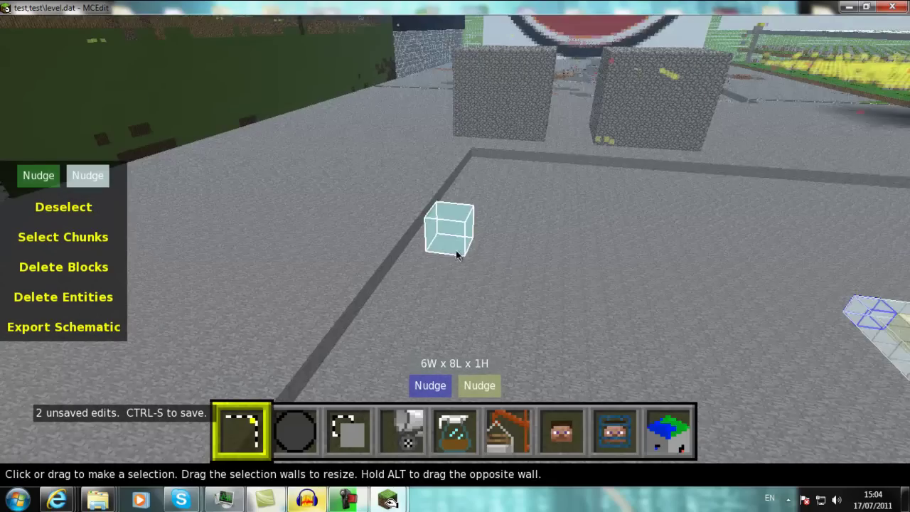
right_click(455, 250)
key("w")
key("a")
right_click(479, 138)
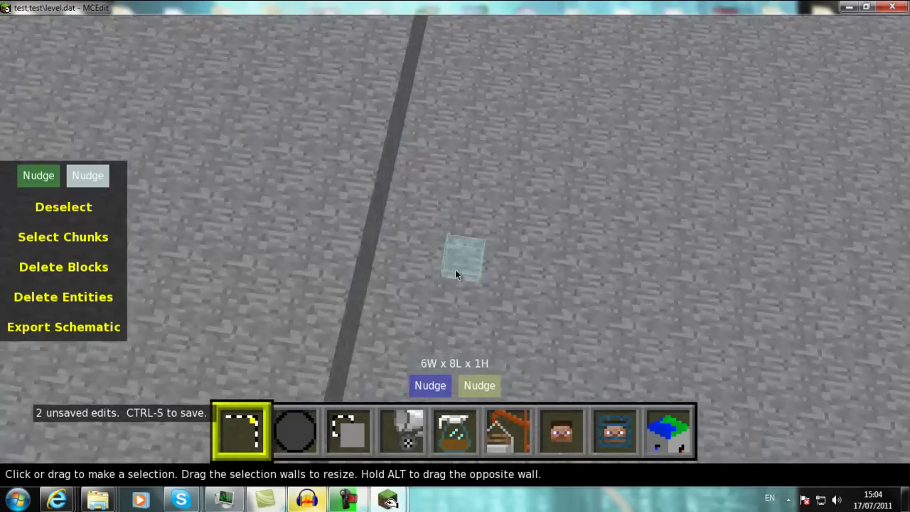
key("s")
right_click(458, 252)
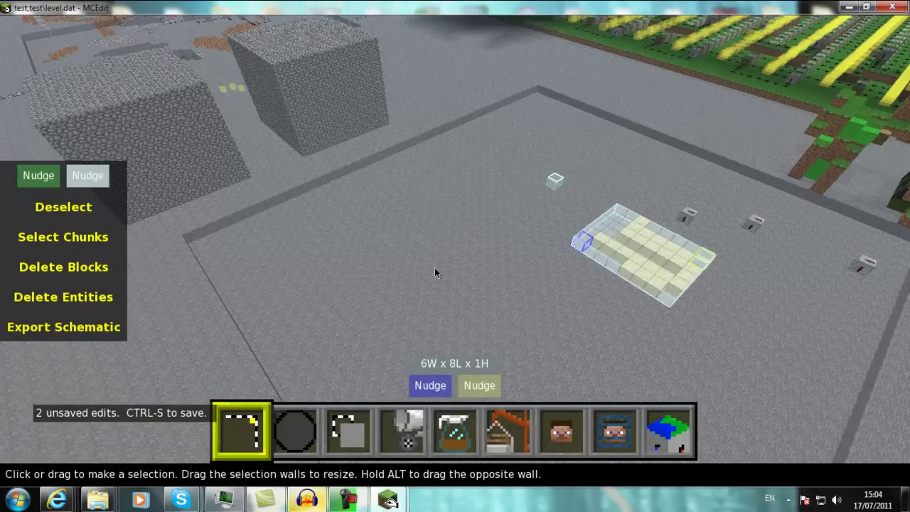
left_click(368, 322)
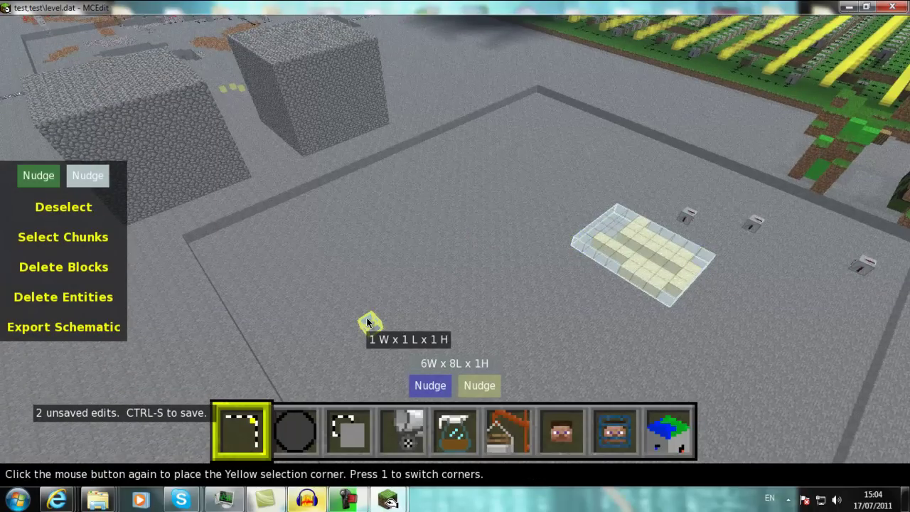
left_click(417, 235)
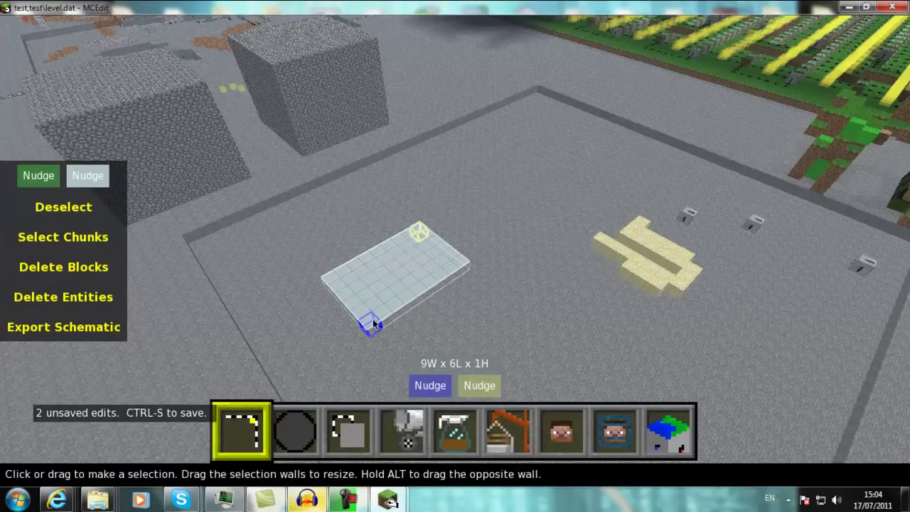
Nudge the blue and yellow corners to enlarge the flat selection to 10W x 10L
mouse_move(428, 366)
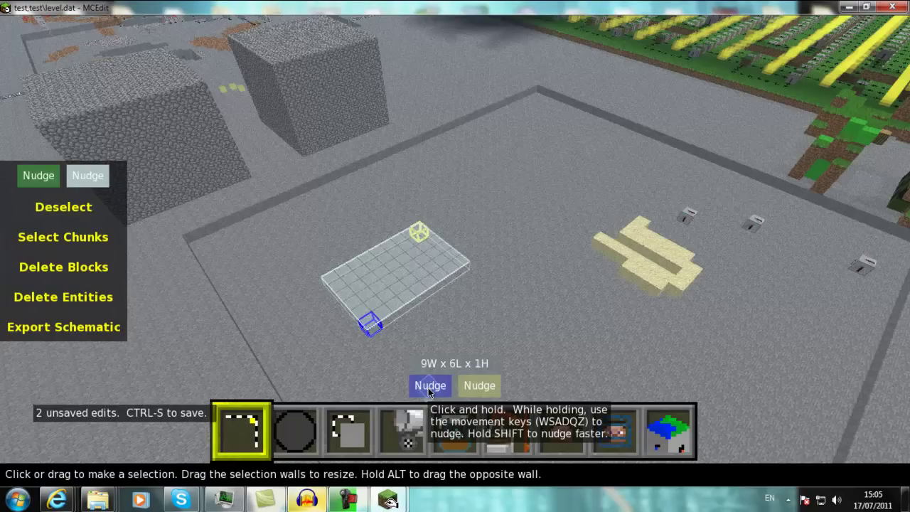
key("a")
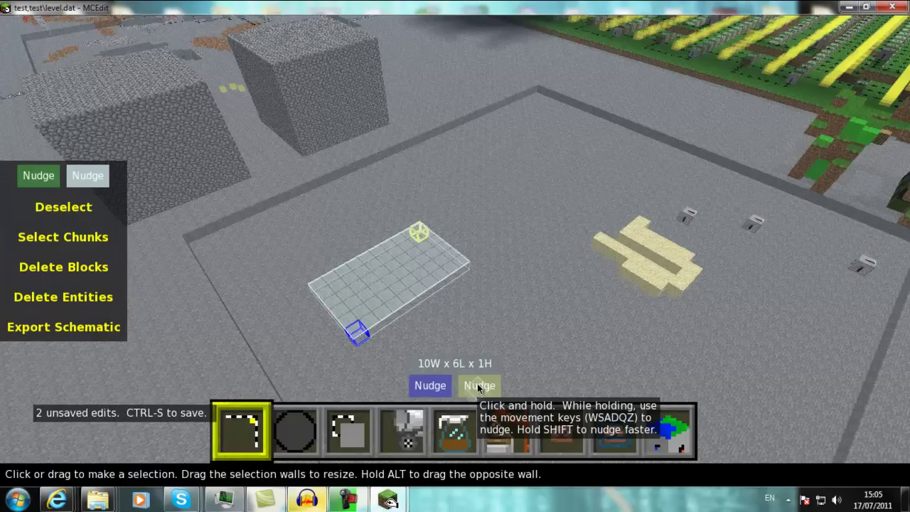
key("w")
key("w")
key("w")
key("w")
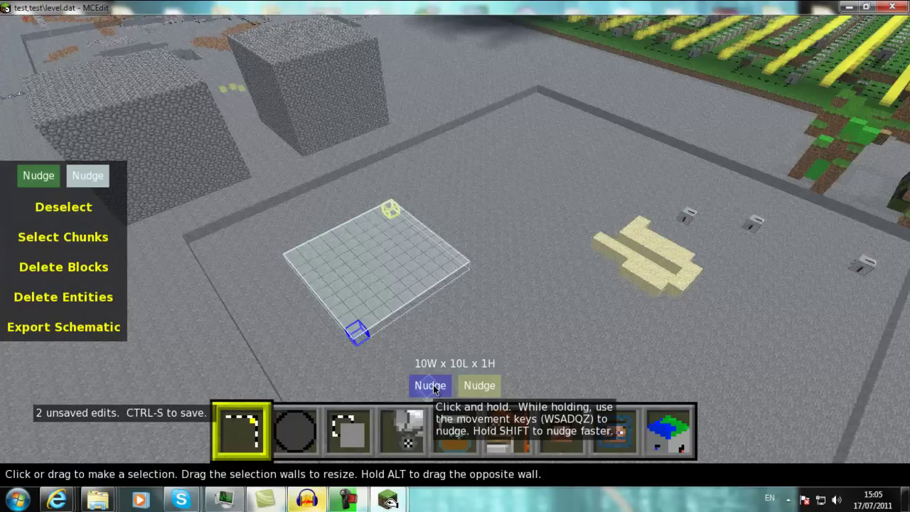
Nudge the blue corner upward to make the selection 10 blocks high
key("q")
key("q")
key("q")
key("q")
key("q")
key("q")
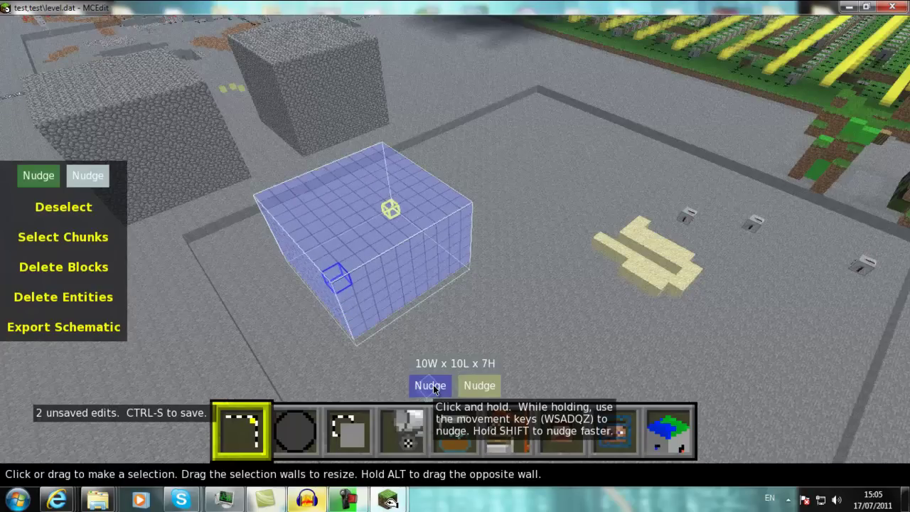
key("q")
key("q")
key("q")
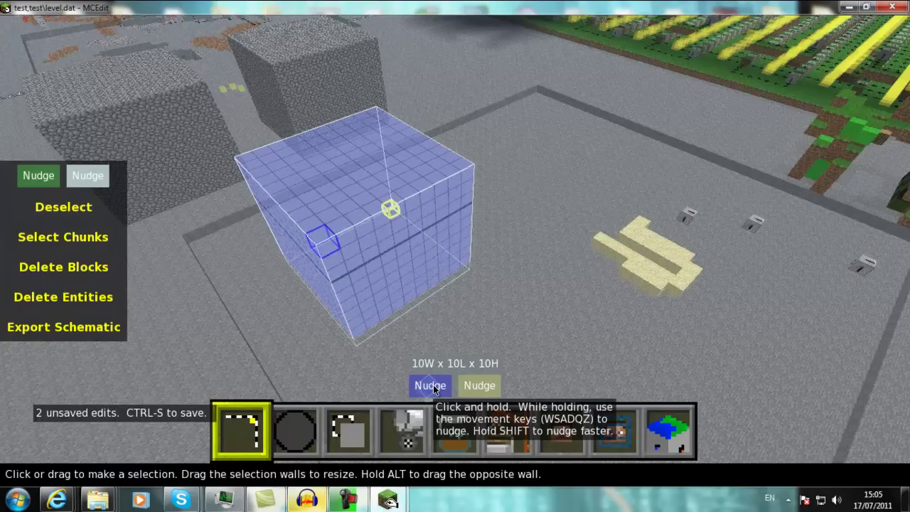
Examine the cubic selection and the two stone cubes behind it from several viewpoints
key("s")
right_click(345, 329)
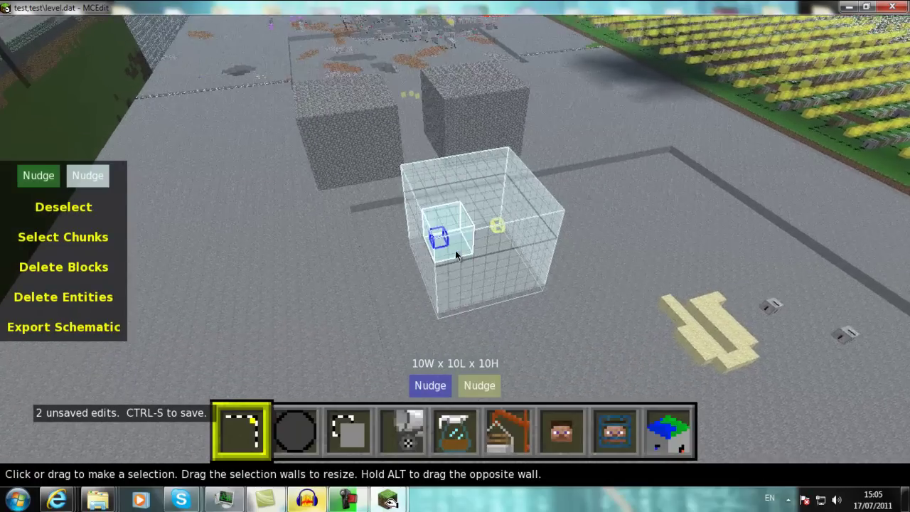
key("d")
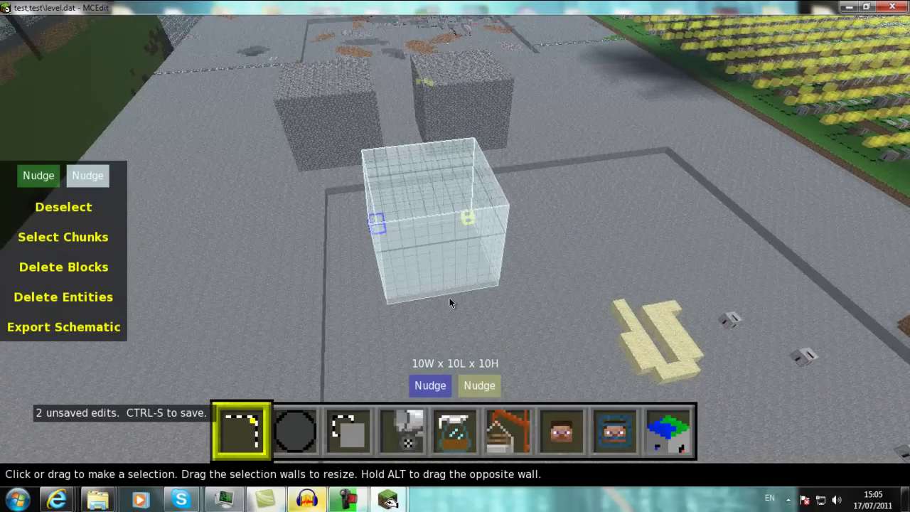
key("d")
left_click_drag(421, 252, 464, 258)
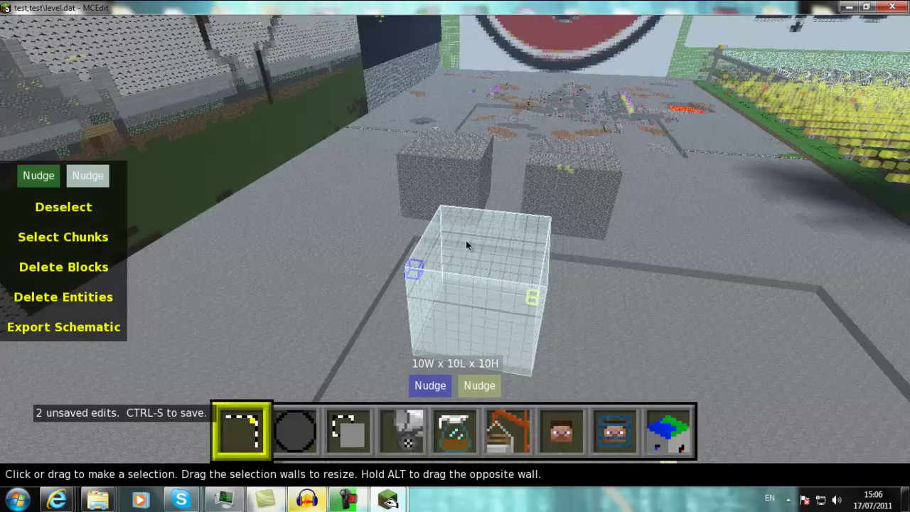
key("s")
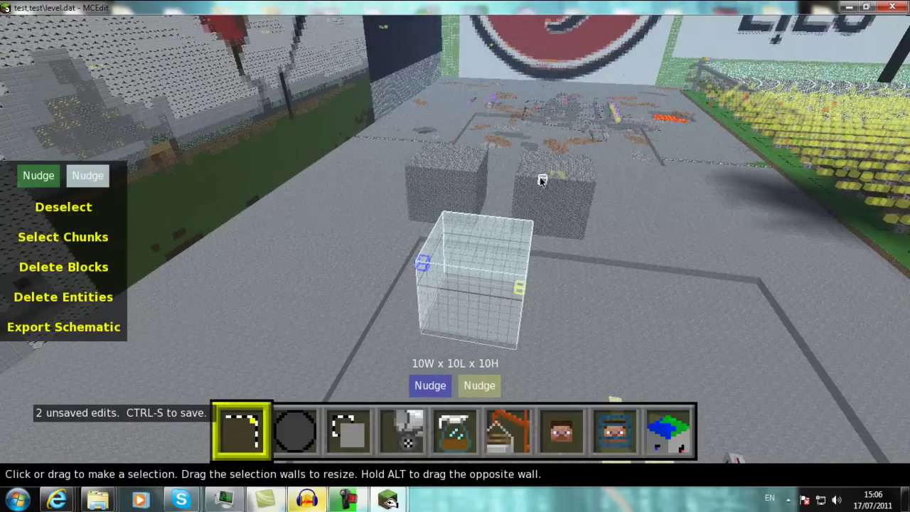
right_click(560, 169)
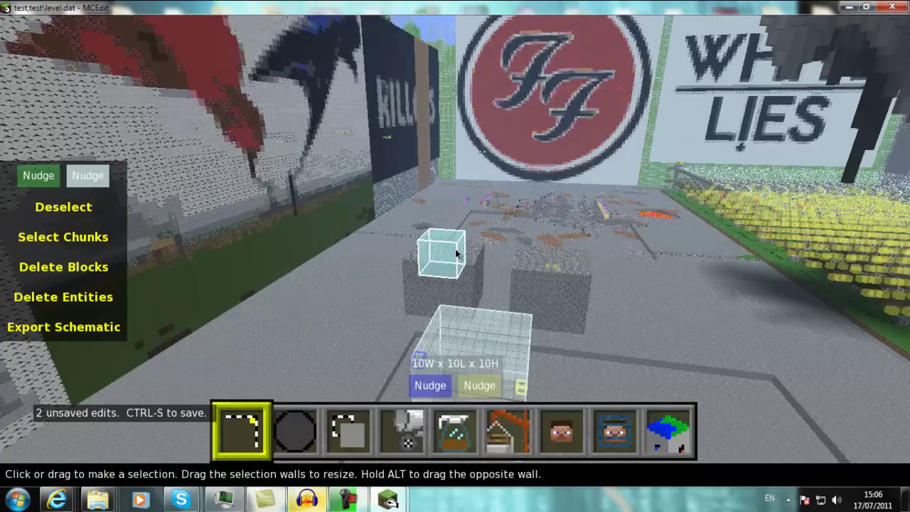
key("d")
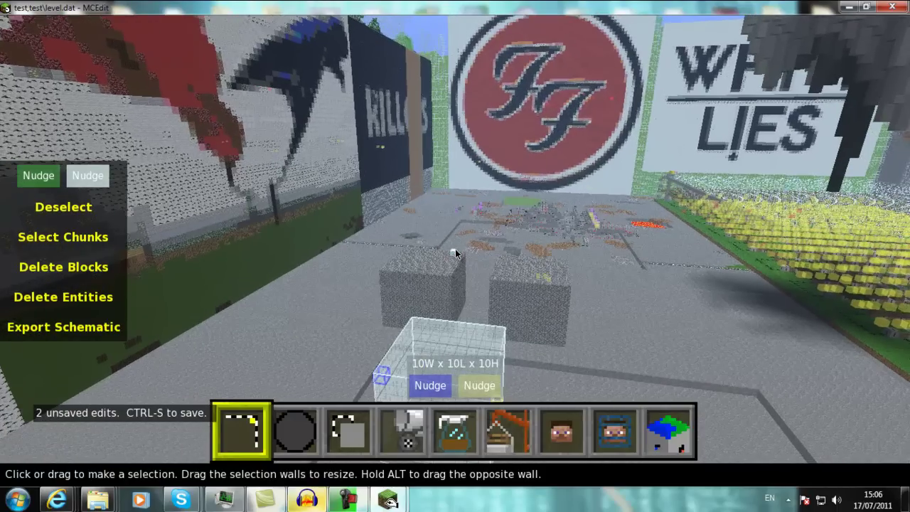
key("d")
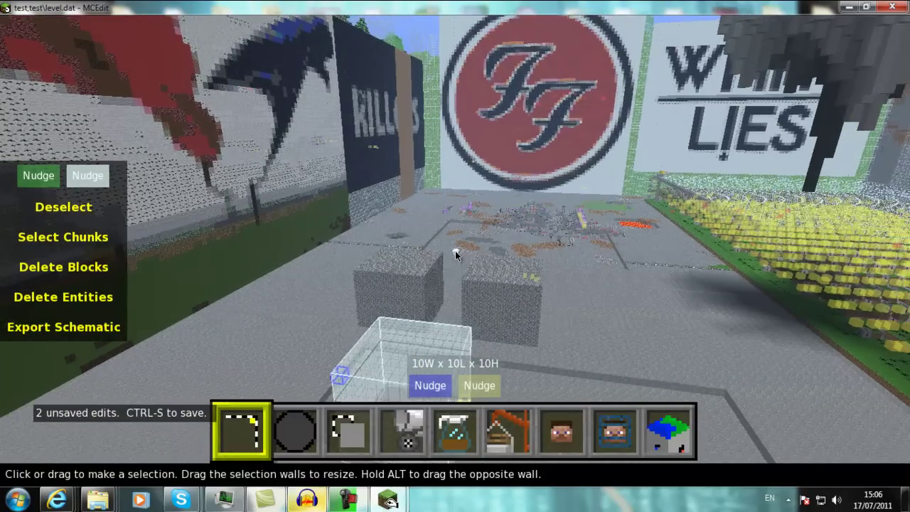
key("a")
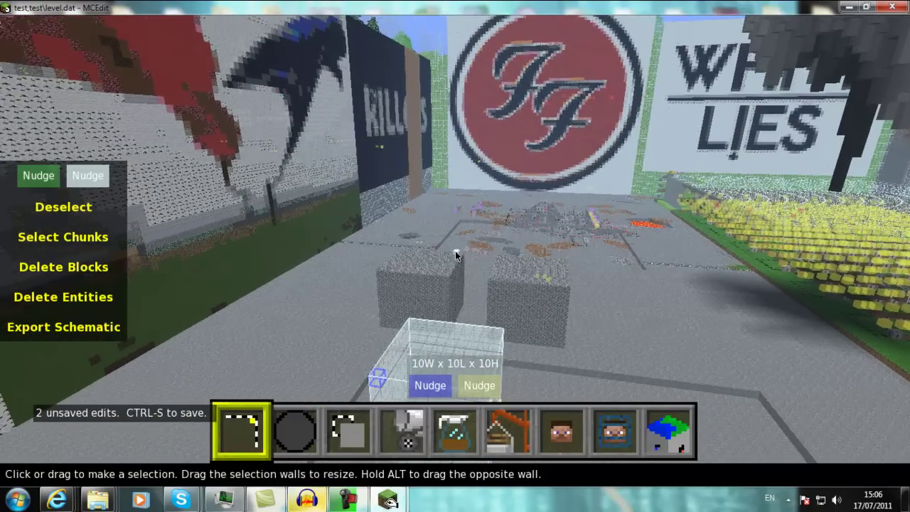
key("s")
key("w")
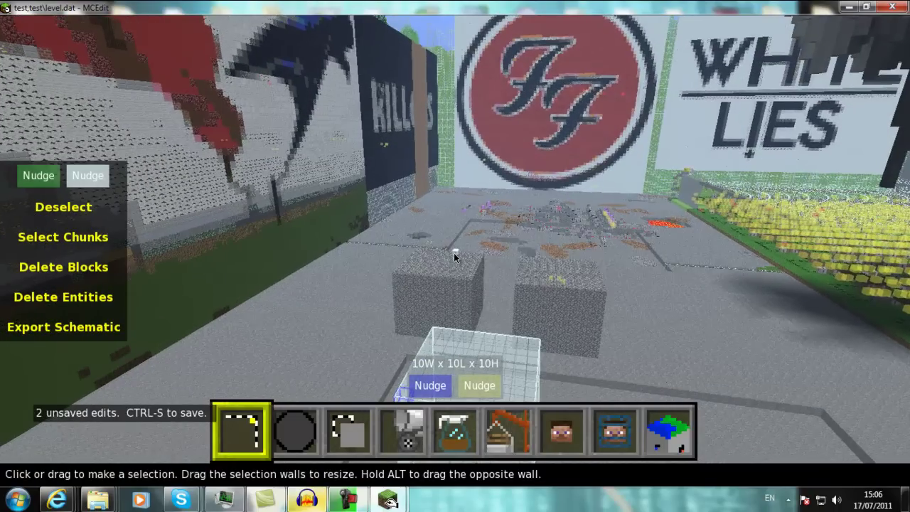
View the block selection from above and up close near ground level, with the stone cubes around it
key("w")
key("q")
key("q")
key("q")
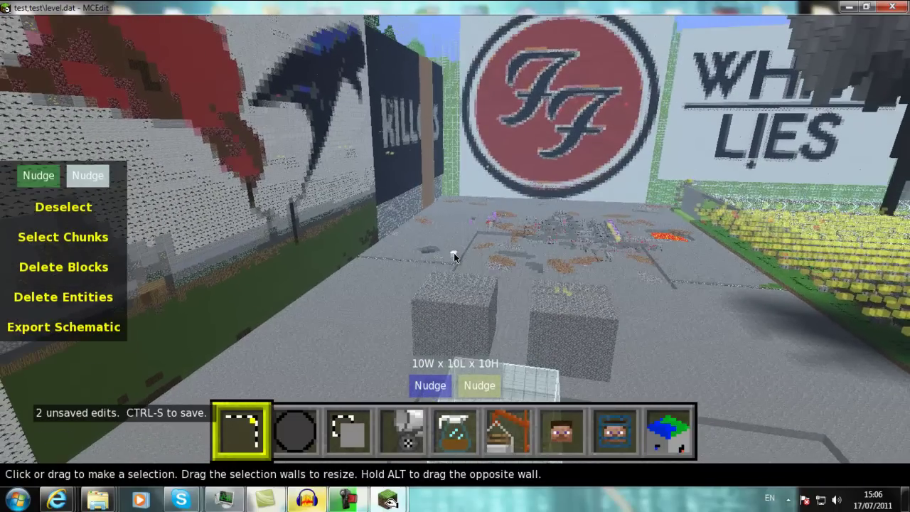
key("z")
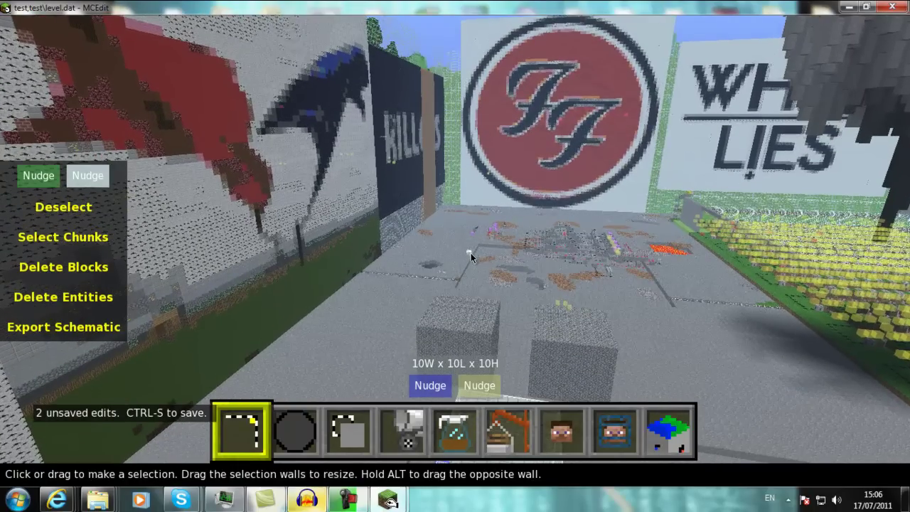
mouse_move(452, 254)
right_mouse_down()
mouse_move(441, 260)
mouse_move(469, 243)
mouse_move(454, 249)
right_mouse_up()
key("w")
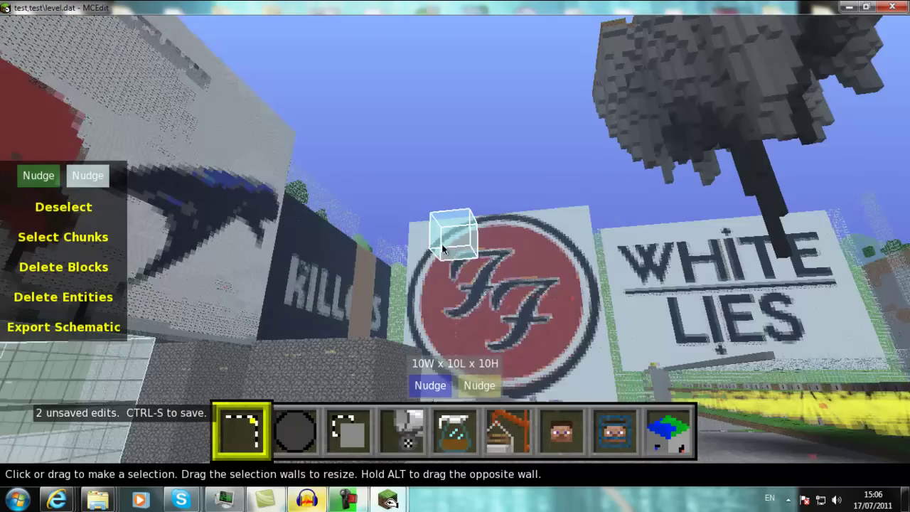
key("j")
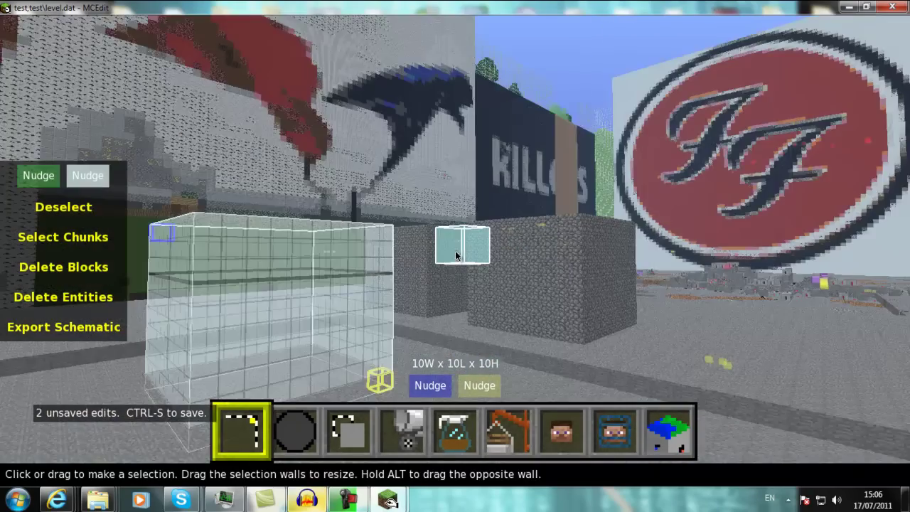
mouse_move(456, 256)
right_mouse_down()
mouse_move(442, 265)
mouse_move(445, 241)
mouse_move(457, 256)
right_mouse_up()
key("s")
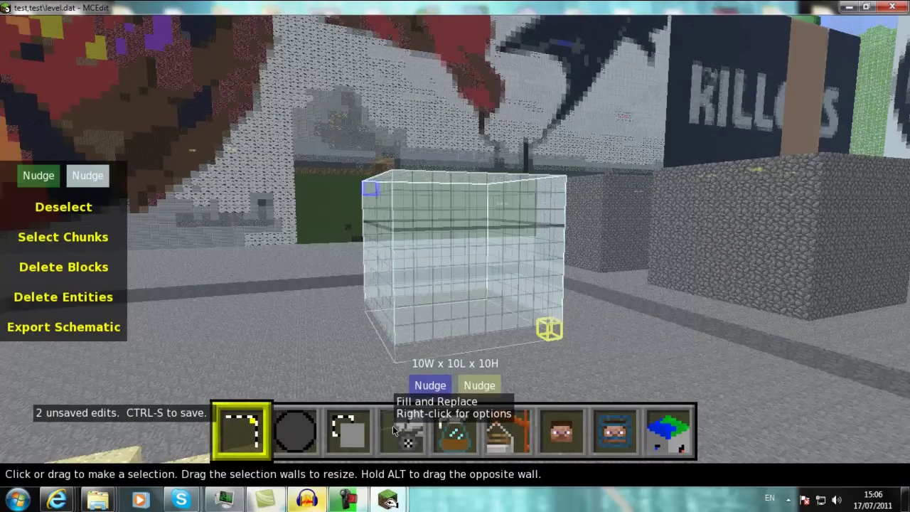
Fill the 10 x 10 x 10 selection with Bedrock using Fill and Replace
left_click(392, 426)
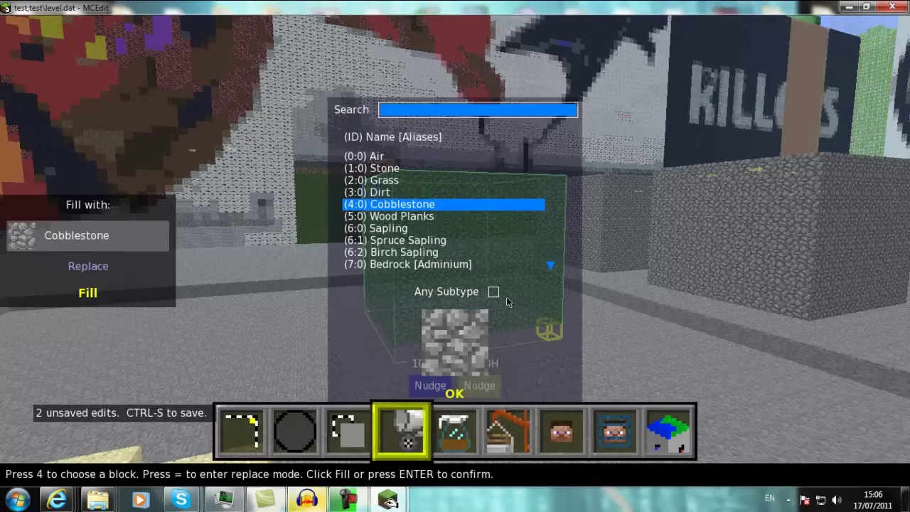
left_click(414, 265)
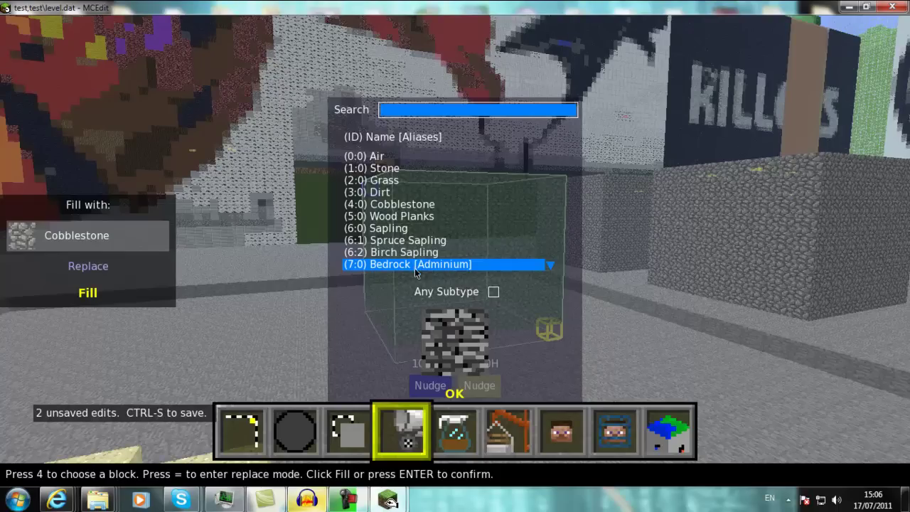
left_click(453, 392)
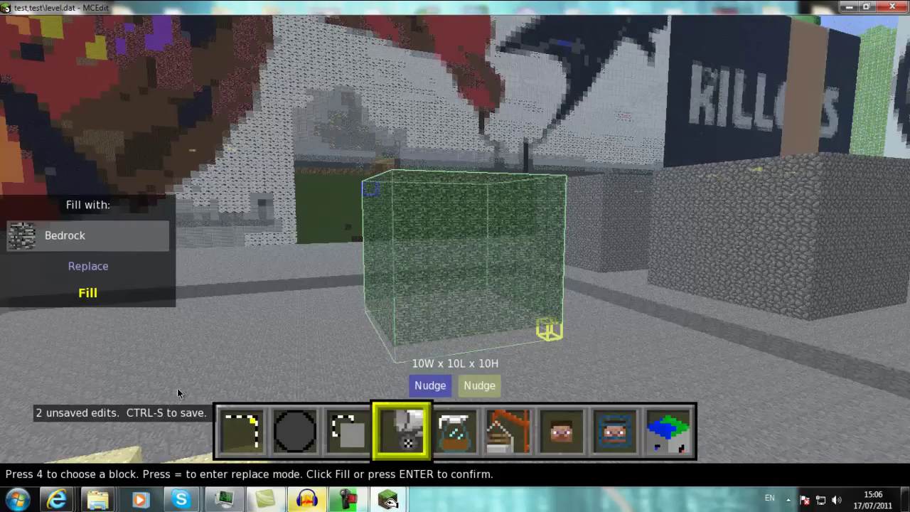
left_click(88, 297)
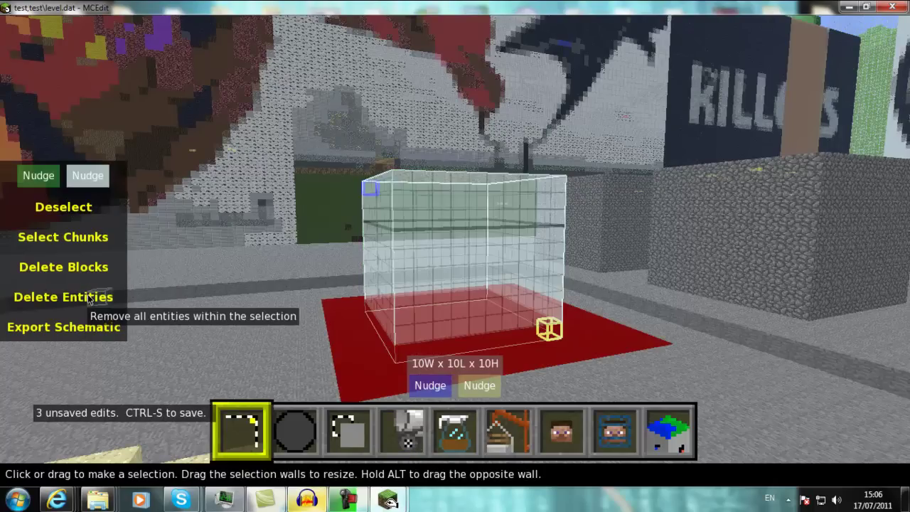
Deselect the filled bedrock cube
right_click(400, 303)
key("d")
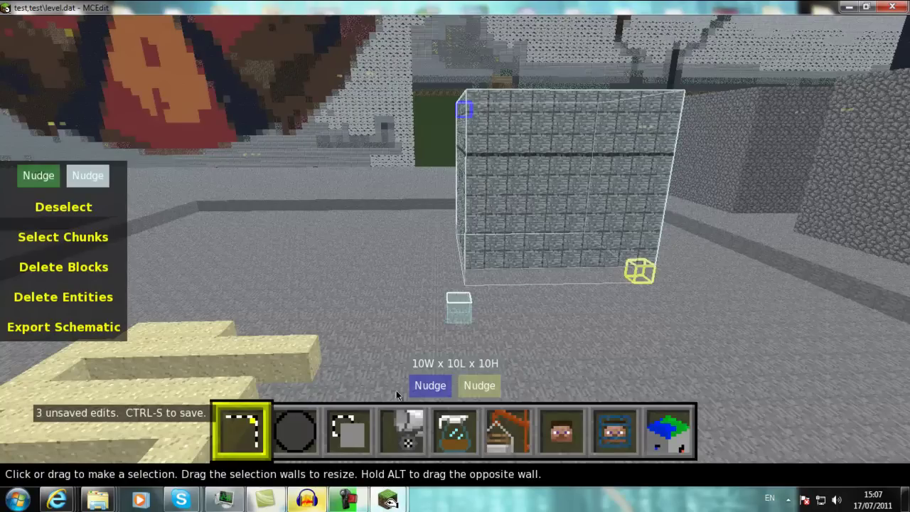
left_click(68, 211)
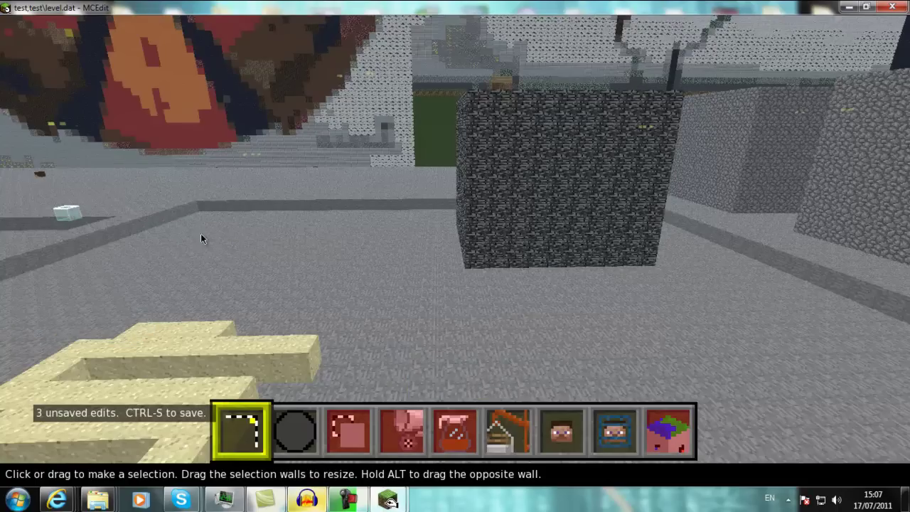
key("s")
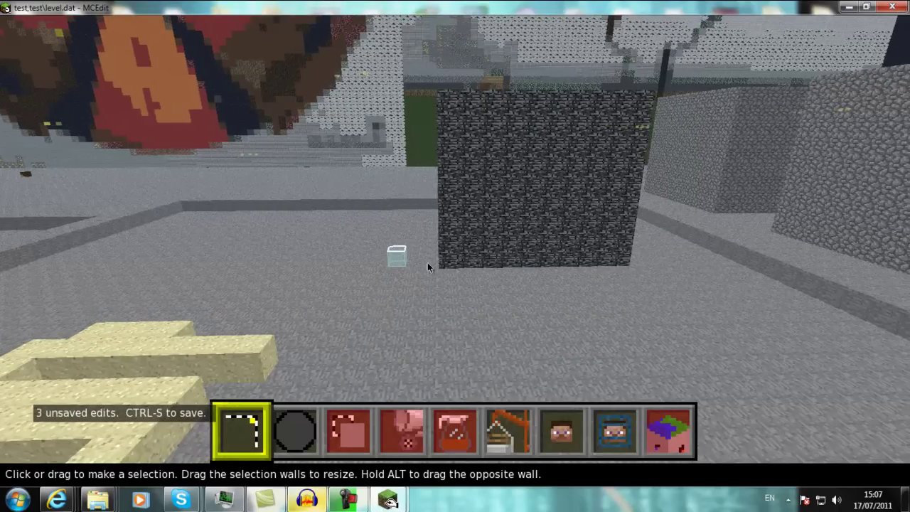
Select a box of about 17W x 30L x 10H spanning the bedrock cube and the nearest cobblestone cube
right_click(429, 266)
key("q")
key("s")
key("w")
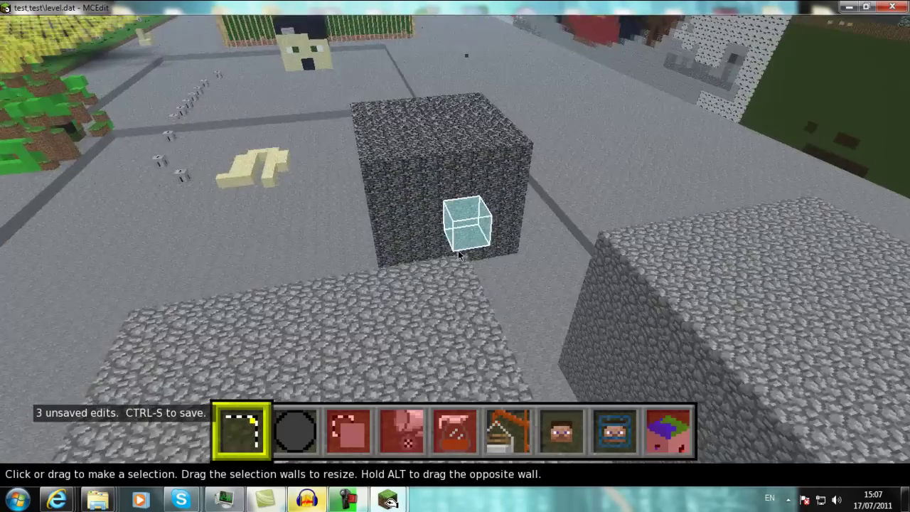
key("a")
right_click_drag(459, 252, 463, 250)
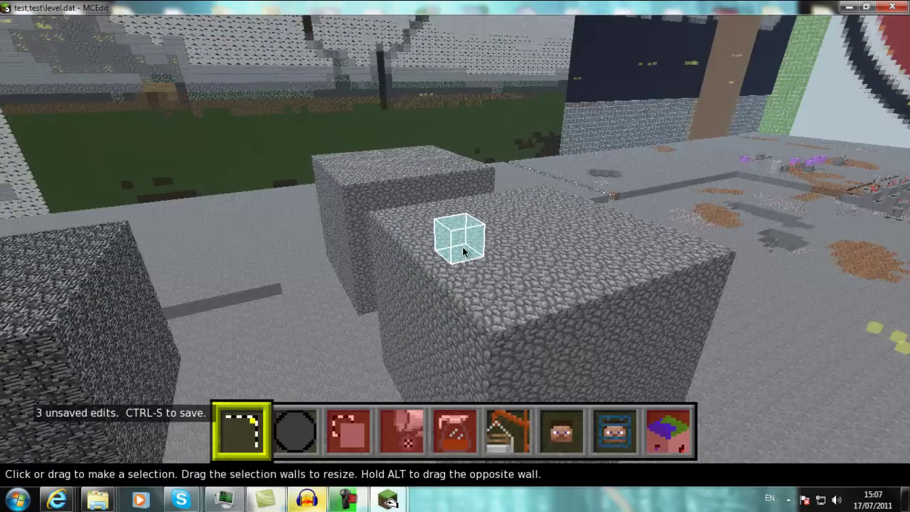
key("s")
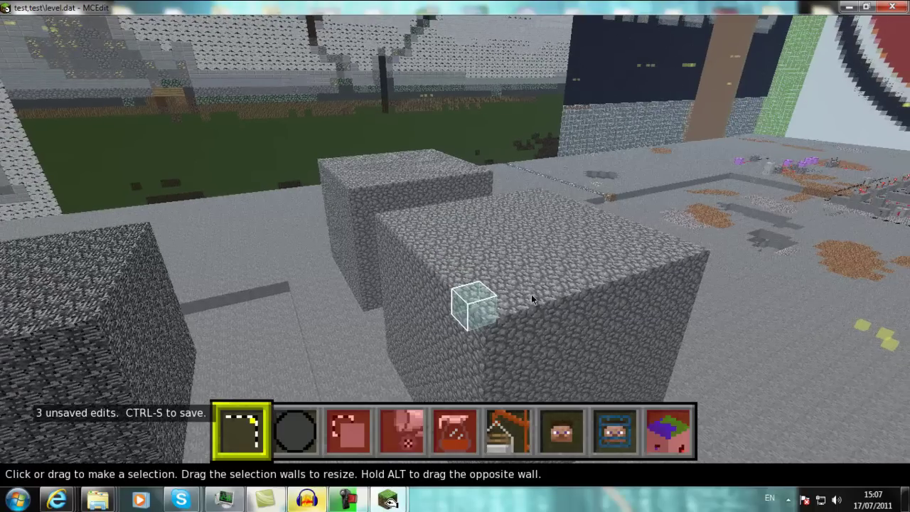
left_click(704, 259)
key("a")
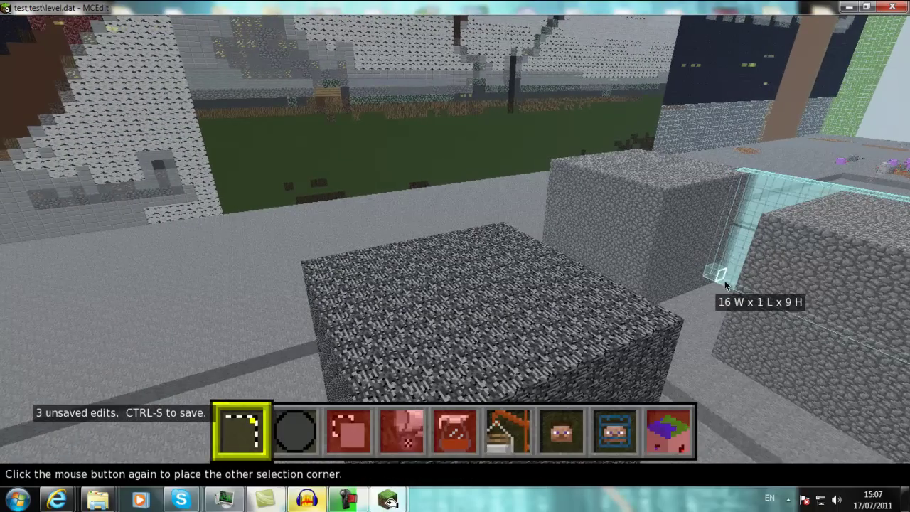
right_click(700, 304)
key("a")
right_click(476, 250)
left_click(403, 300)
key("s")
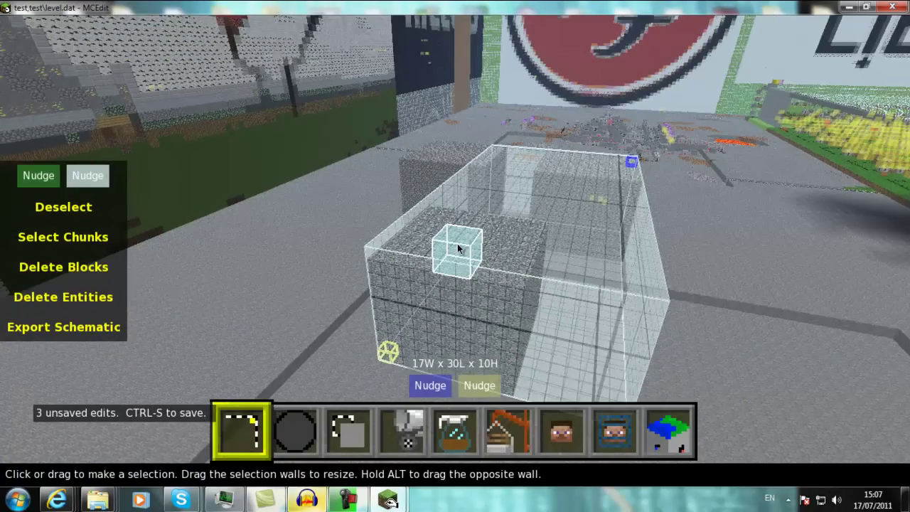
Replace all Bedrock inside the selection with Wood Planks using the replace mode of Fill and Replace
key("d")
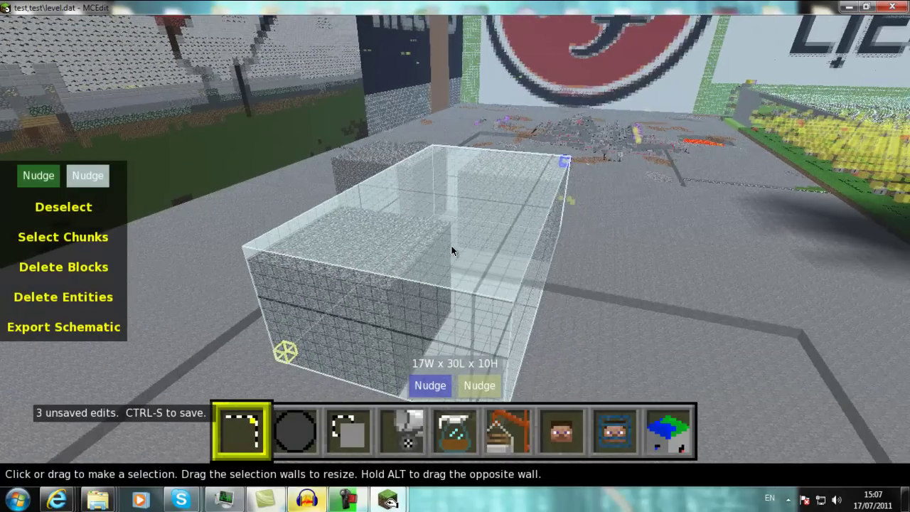
right_click(513, 201)
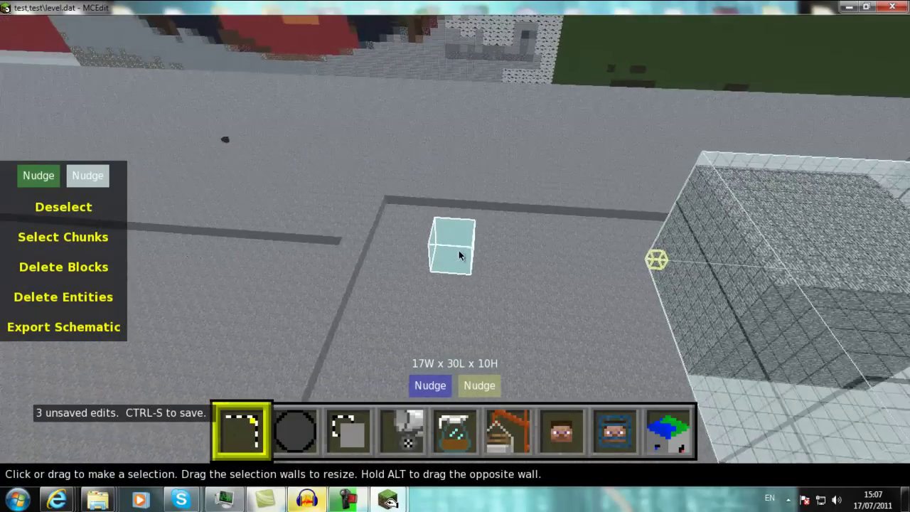
right_click(457, 250)
key("d")
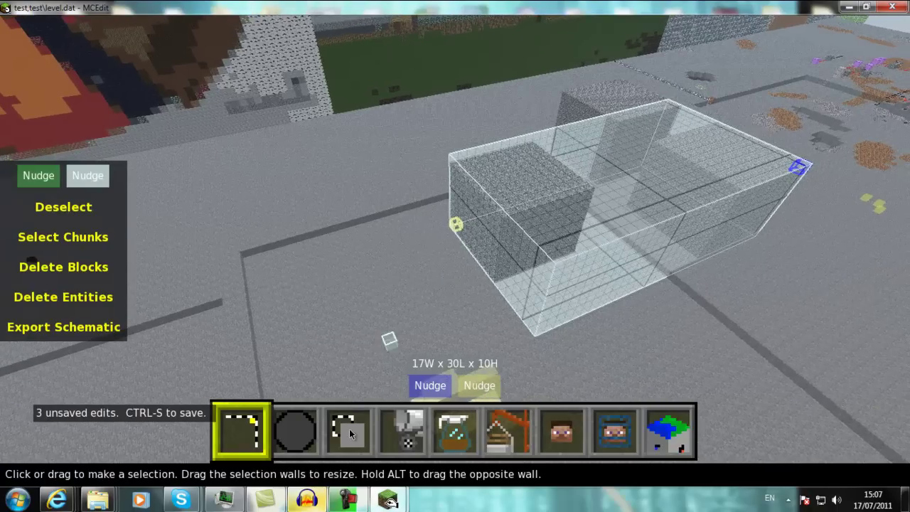
left_click(390, 434)
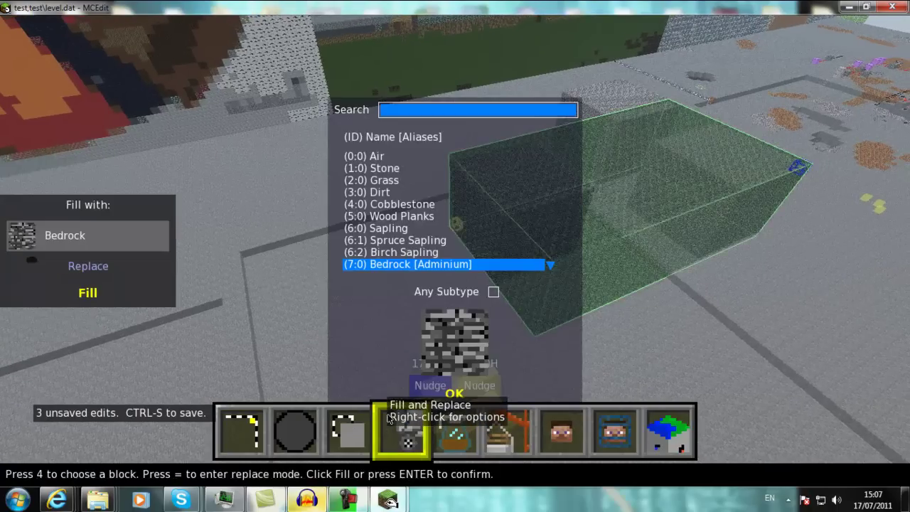
left_click(449, 389)
left_click(98, 266)
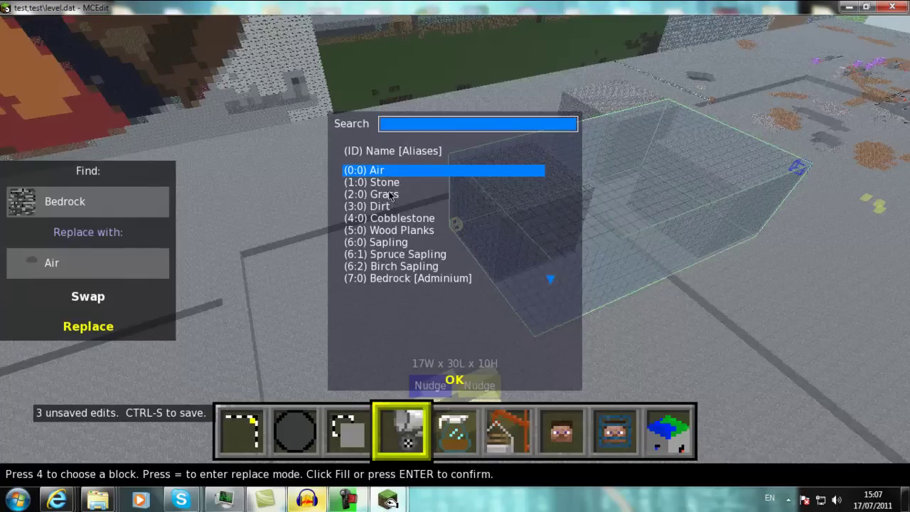
left_click(400, 231)
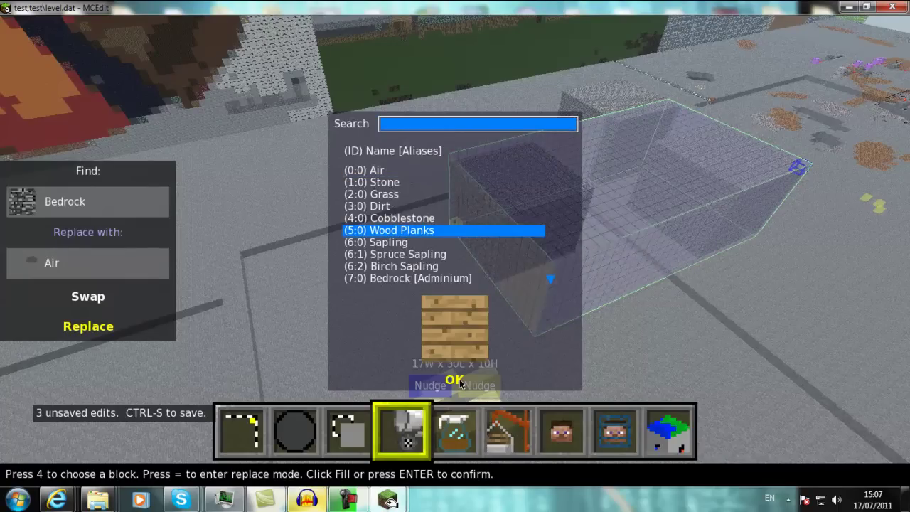
left_click(455, 381)
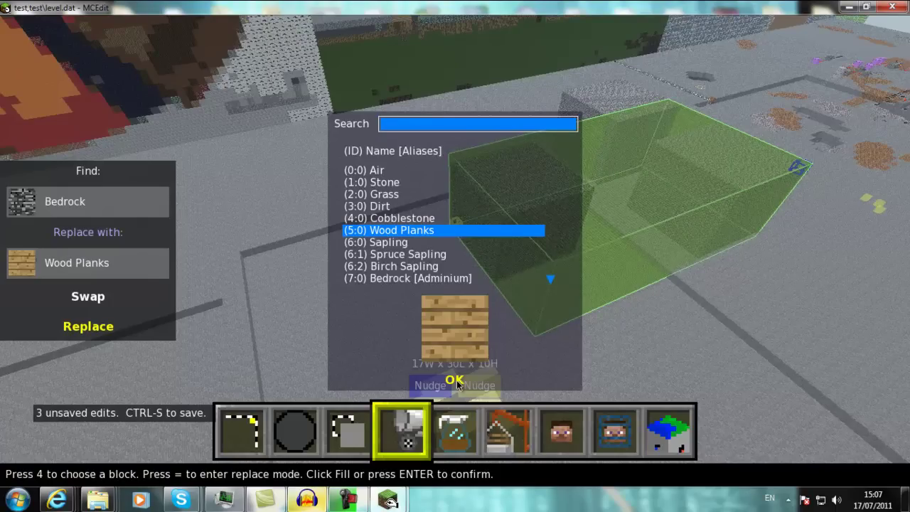
left_click(457, 383)
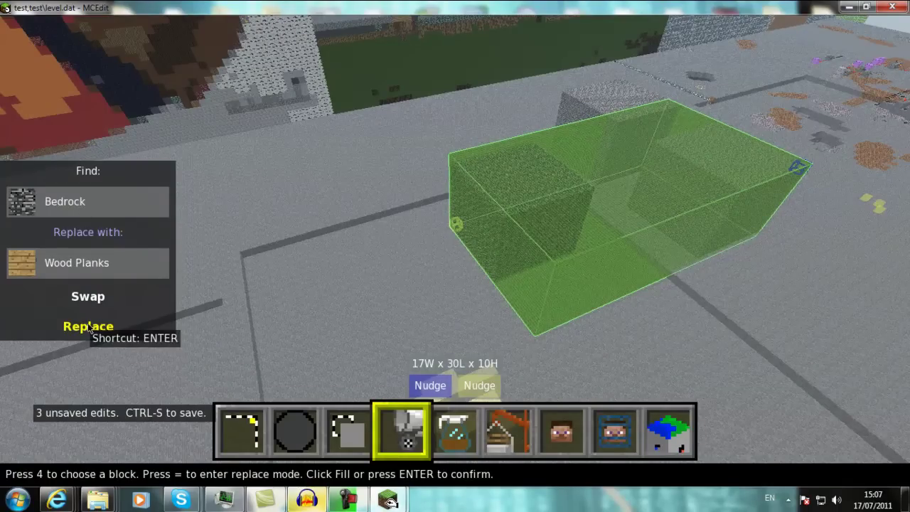
left_click(88, 327)
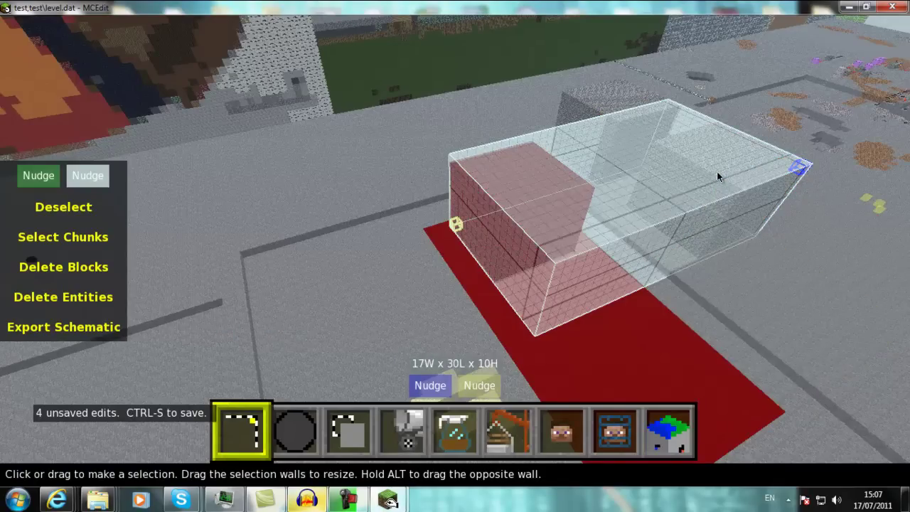
Examine the wood planks cube and the cobblestone cube inside the selection from near and far
key("w")
right_click(516, 213)
key("a")
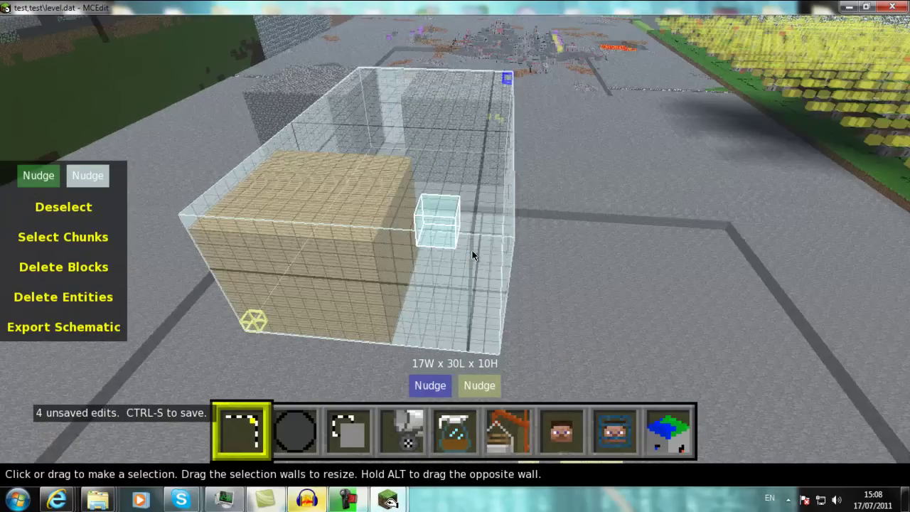
key("w")
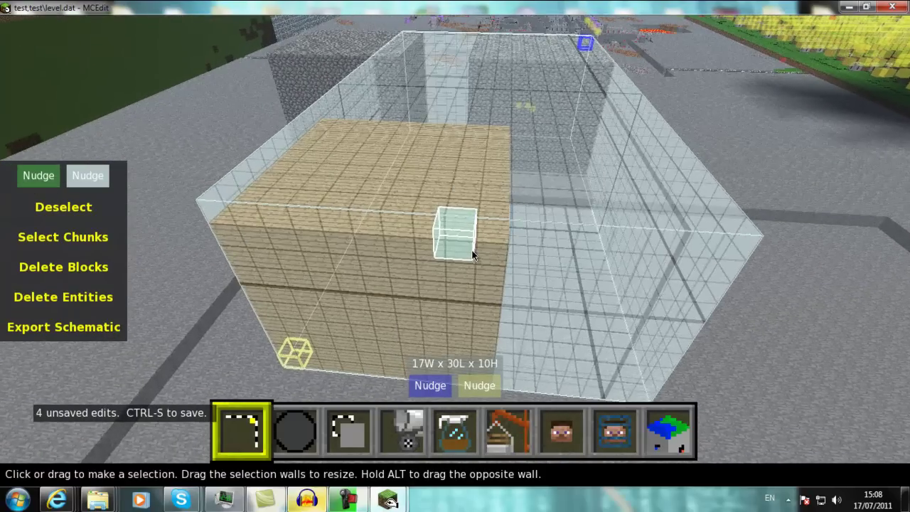
right_click(472, 251)
key("s")
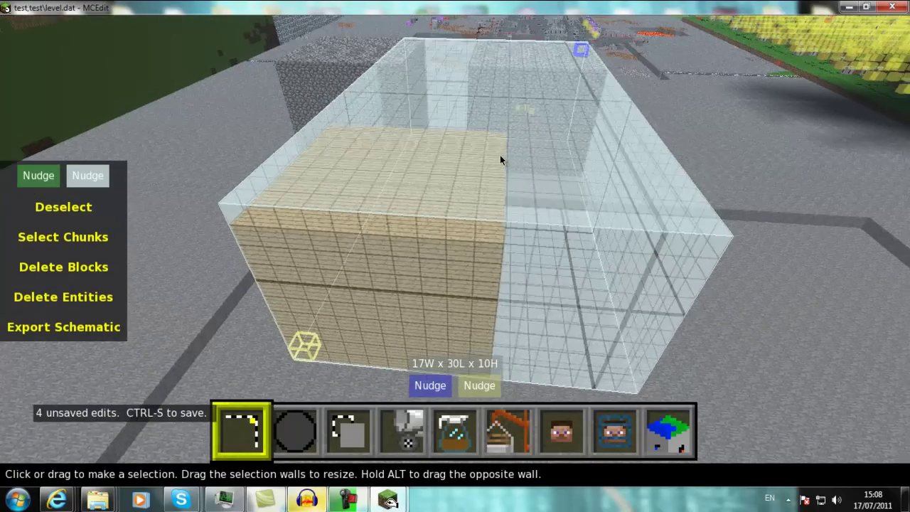
key("d")
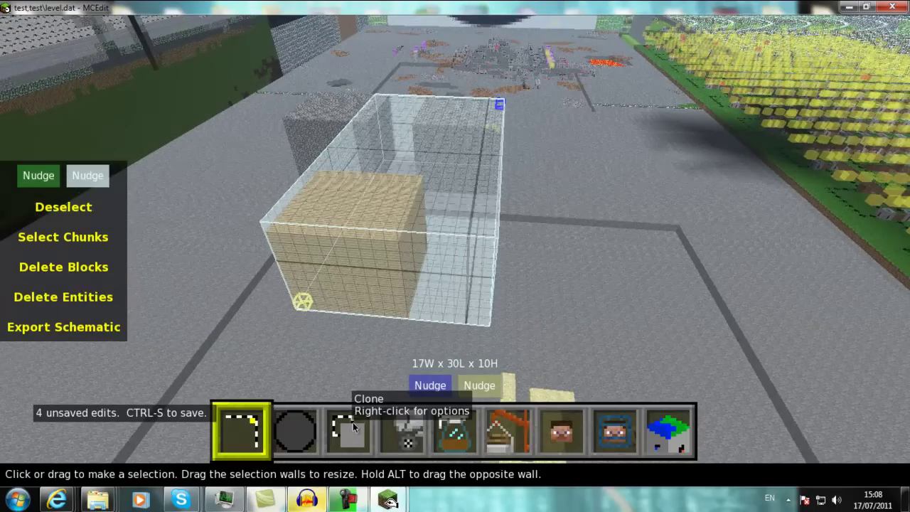
Start cloning the 17W x 30L x 10H selection and rotate the floating copy twice
left_click(351, 428)
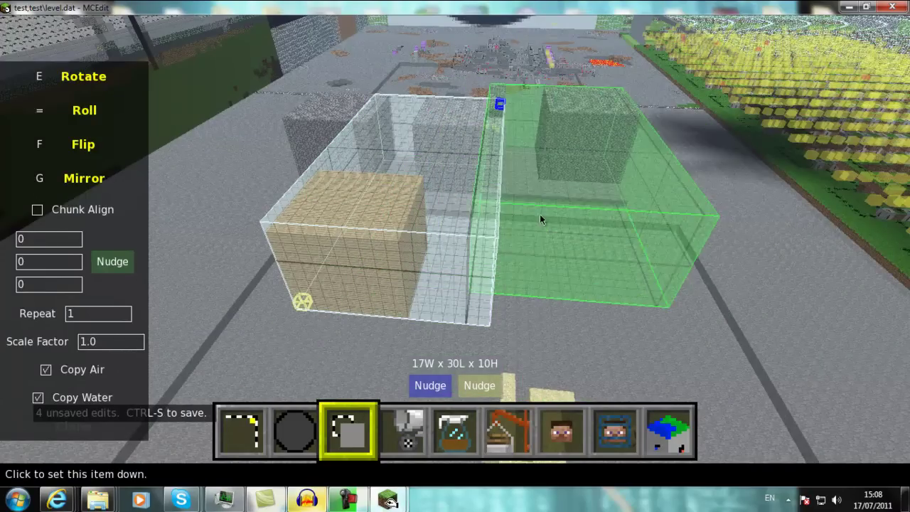
right_click_drag(578, 240, 453, 250)
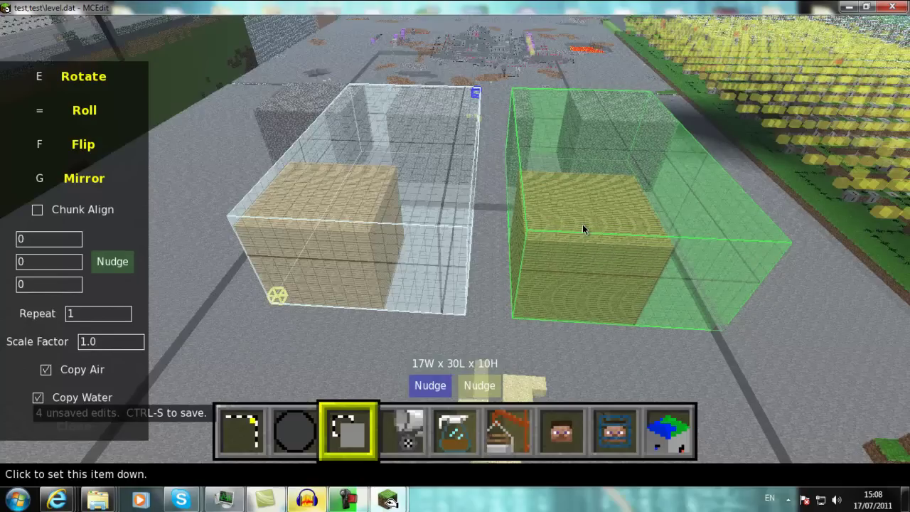
key("e")
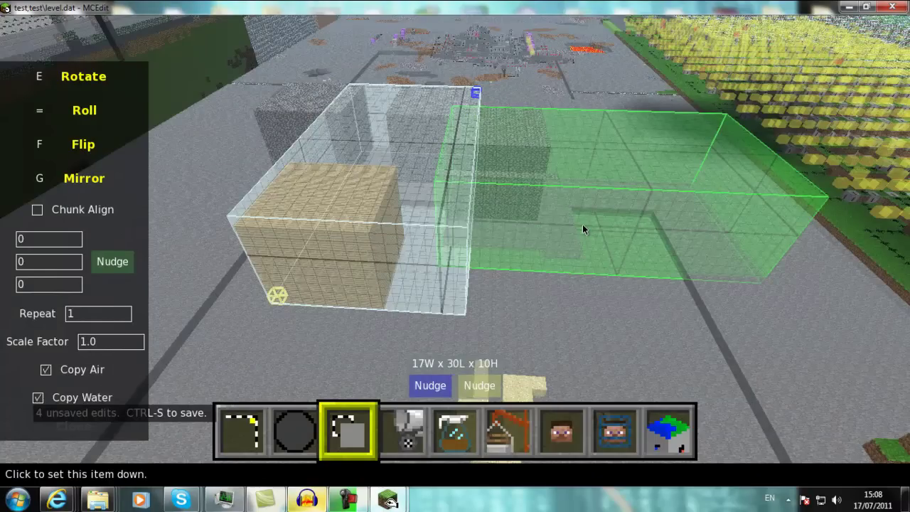
key("e")
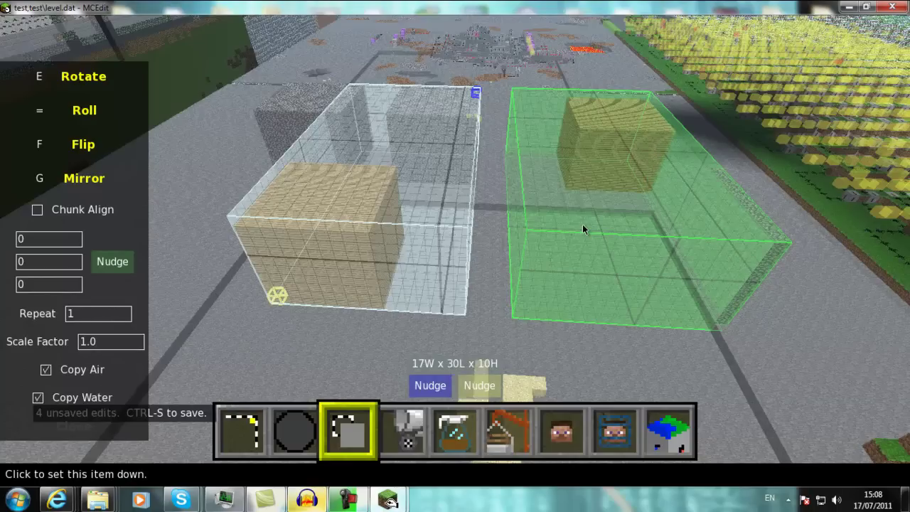
Roll the floating copy four times, checking its orientation beside the original selection
key("equal")
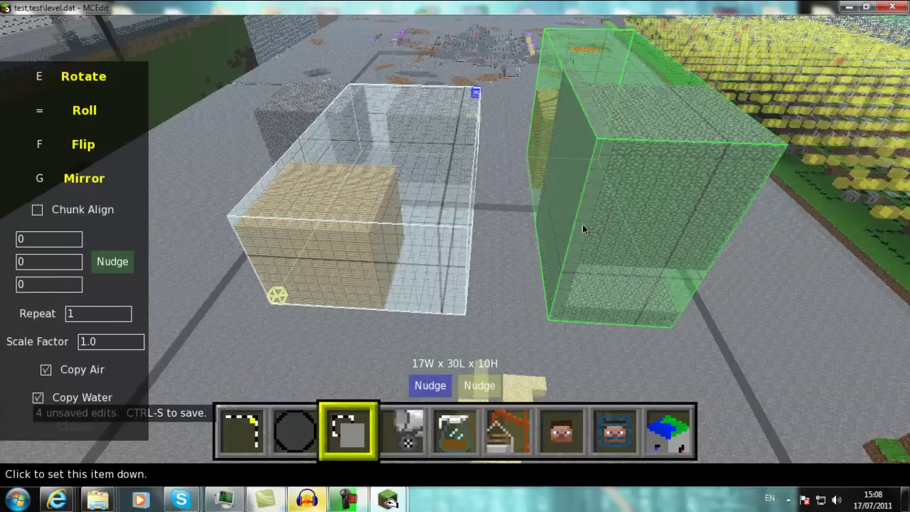
key("equal")
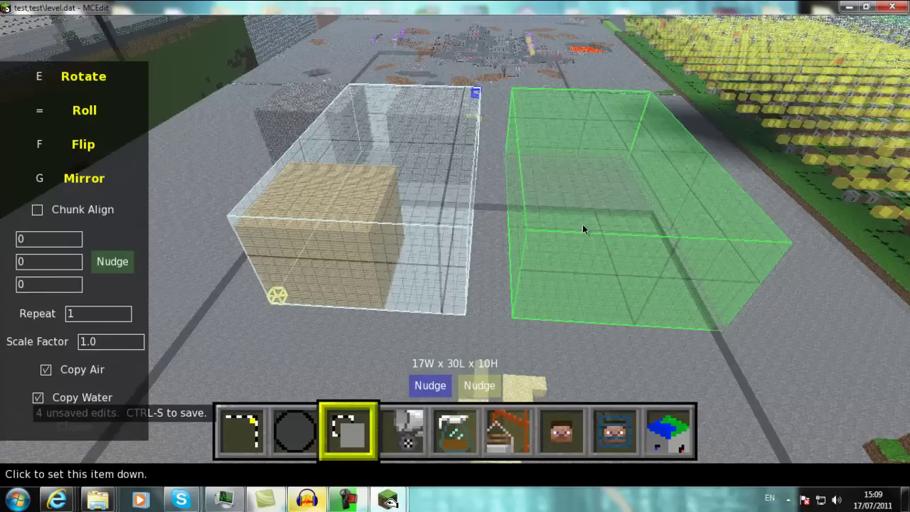
key("s")
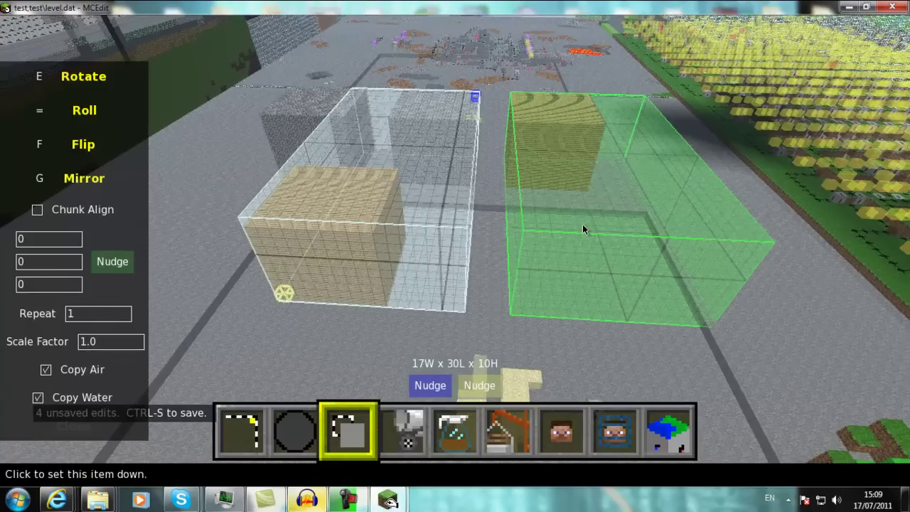
key("equal")
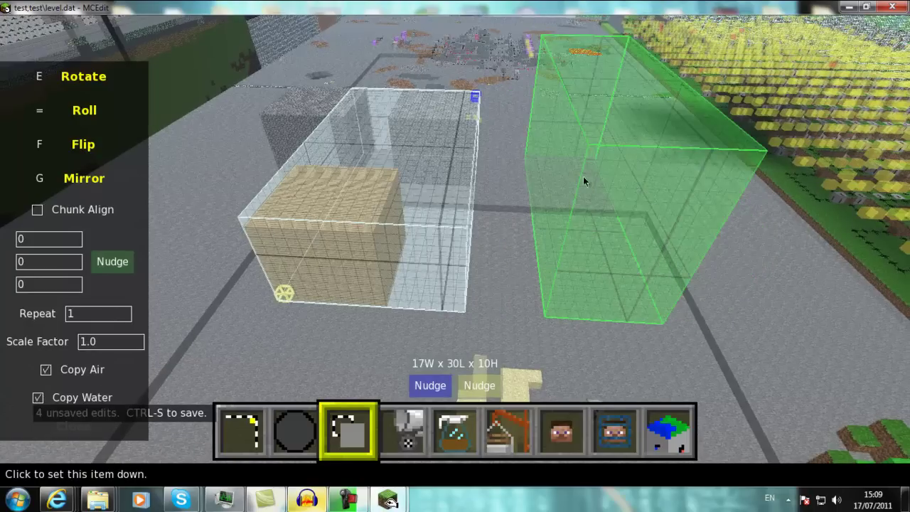
right_click_drag(584, 157, 455, 251)
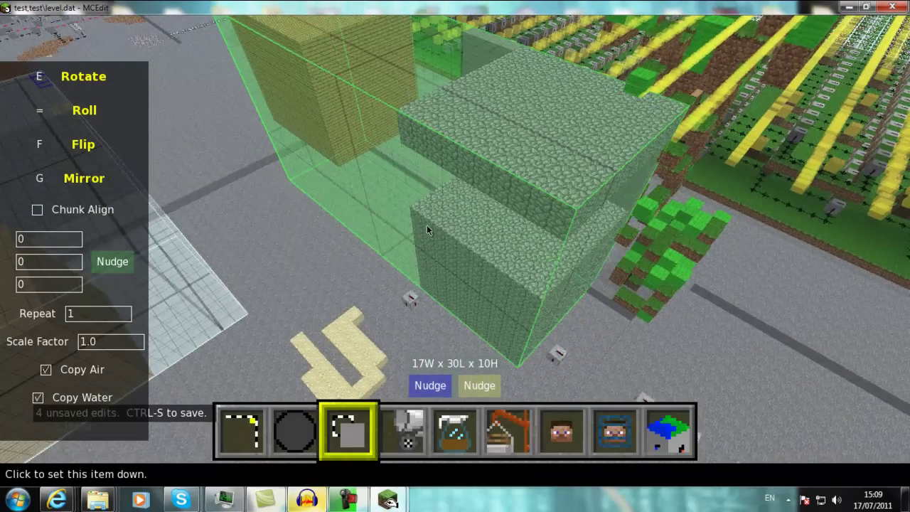
key("equal")
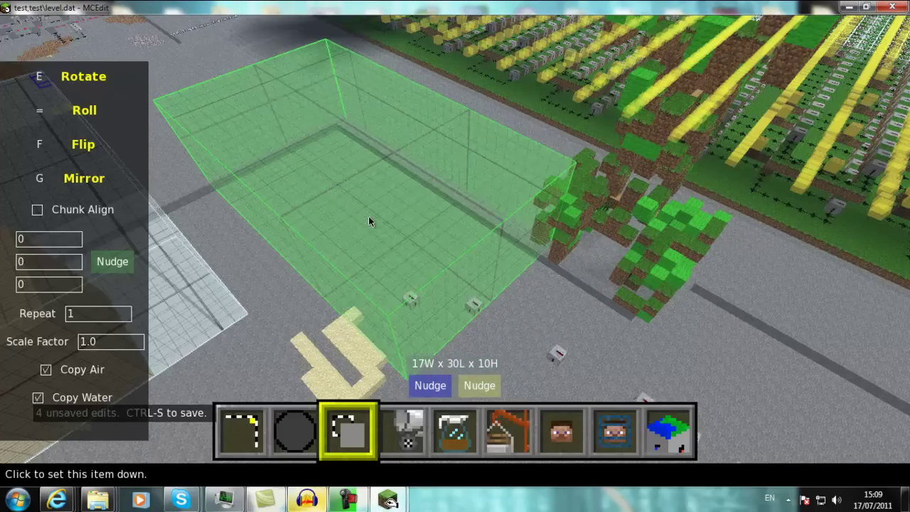
Set the copy down directly beside the original selection at offset 17, 0, 0
right_click_drag(368, 217, 452, 249)
scroll(452, 248, "down", 5)
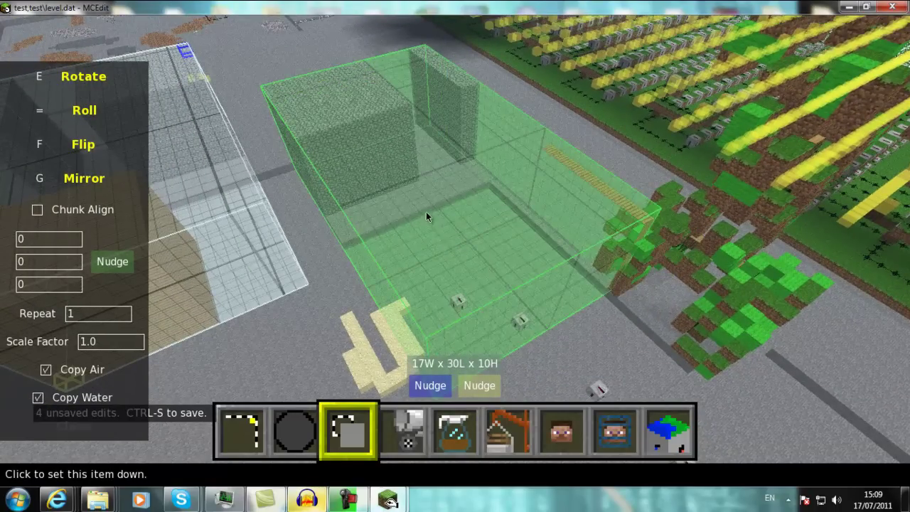
mouse_move(382, 197)
right_mouse_down()
mouse_move(493, 273)
mouse_move(452, 229)
right_mouse_up()
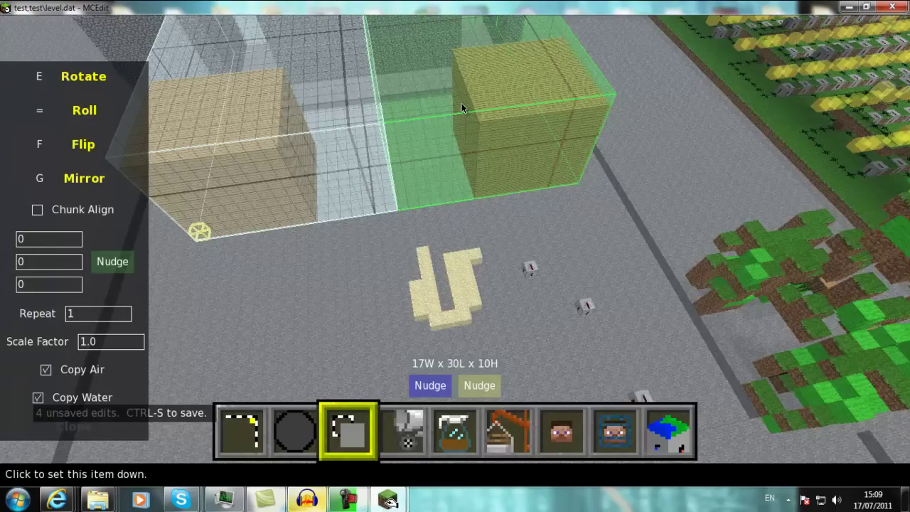
left_click(461, 104)
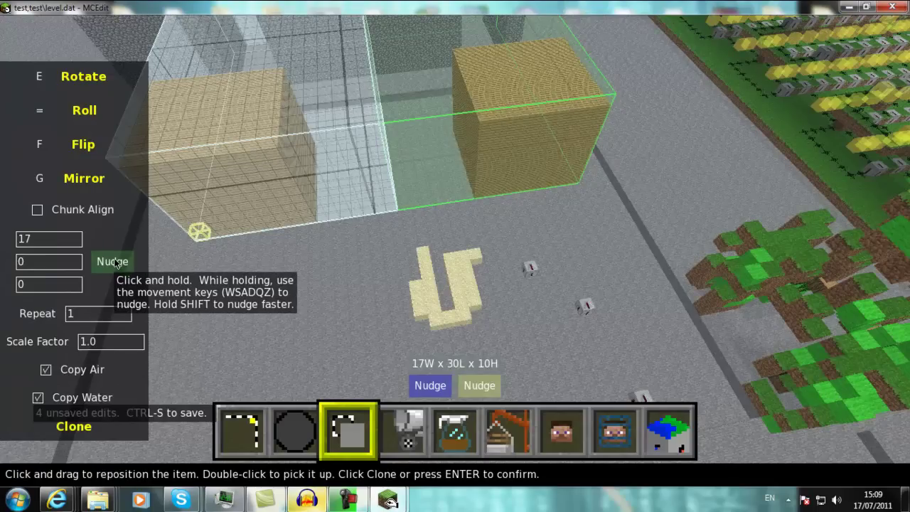
Nudge the copy up and sideways over the original selection to offset 0, 9, 0
key("q")
key("q")
key("q")
key("q")
key("q")
key("q")
key("q")
key("q")
key("q")
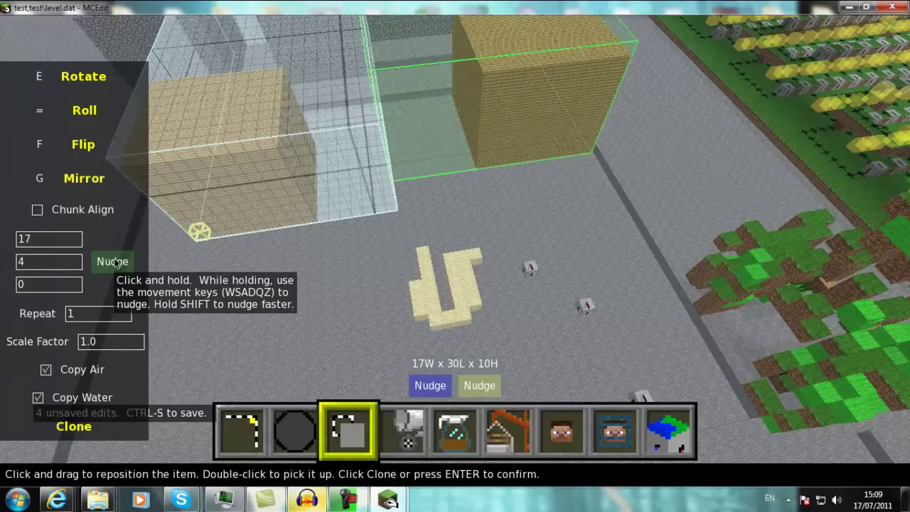
key("q")
left_click_drag(113, 262, 115, 261)
key("a")
key("a")
key("a")
key("a")
key("a")
key("a")
key("a")
key("a")
key("a")
key("a")
key("a")
key("a")
key("a")
key("a")
key("a")
key("a")
key("a")
key("z")
Clone the copy in place above the original with air and water included, and clear the selection
right_click(453, 251)
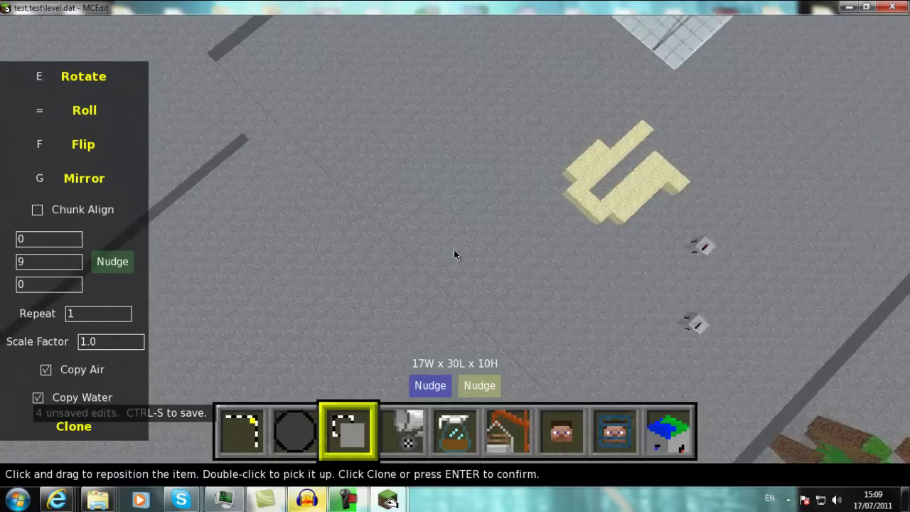
mouse_move(451, 253)
right_mouse_down()
mouse_move(468, 239)
mouse_move(462, 252)
mouse_move(481, 253)
mouse_move(455, 251)
right_mouse_up()
key("a")
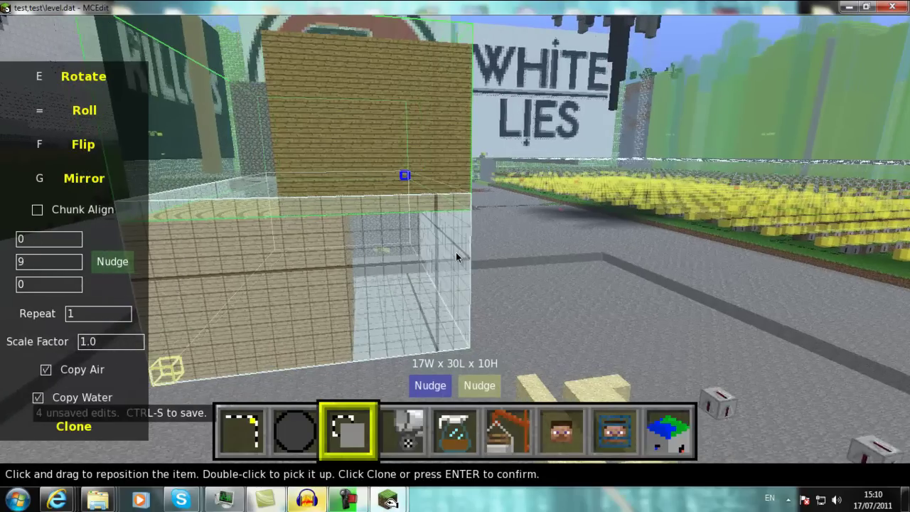
key("s")
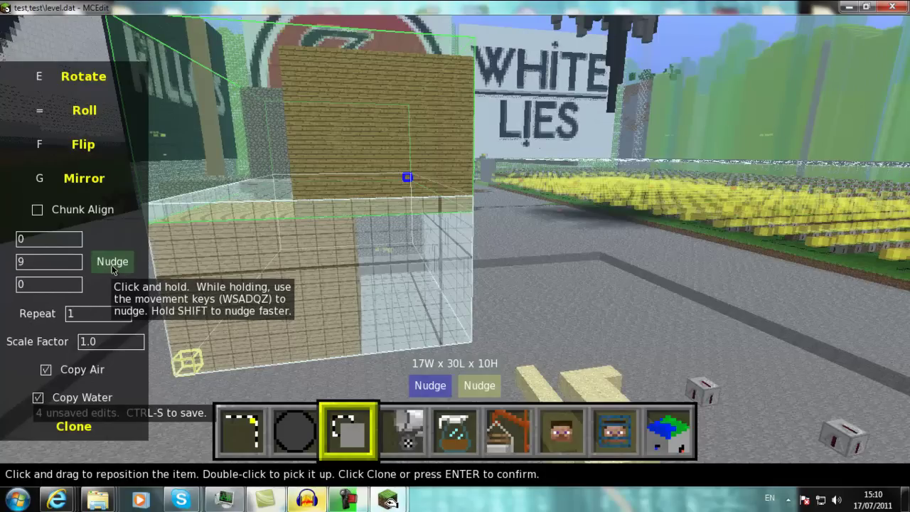
right_click(454, 250)
key("s")
right_click(454, 250)
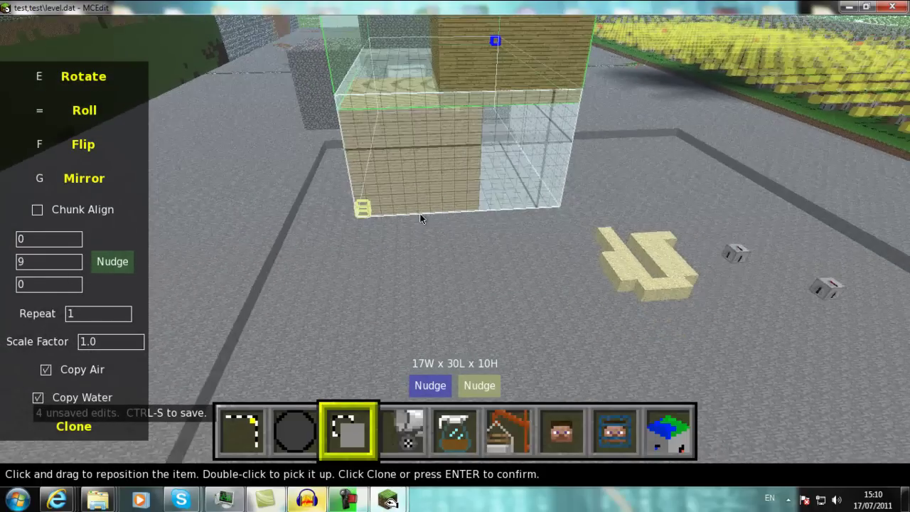
right_click(379, 185)
right_click(455, 245)
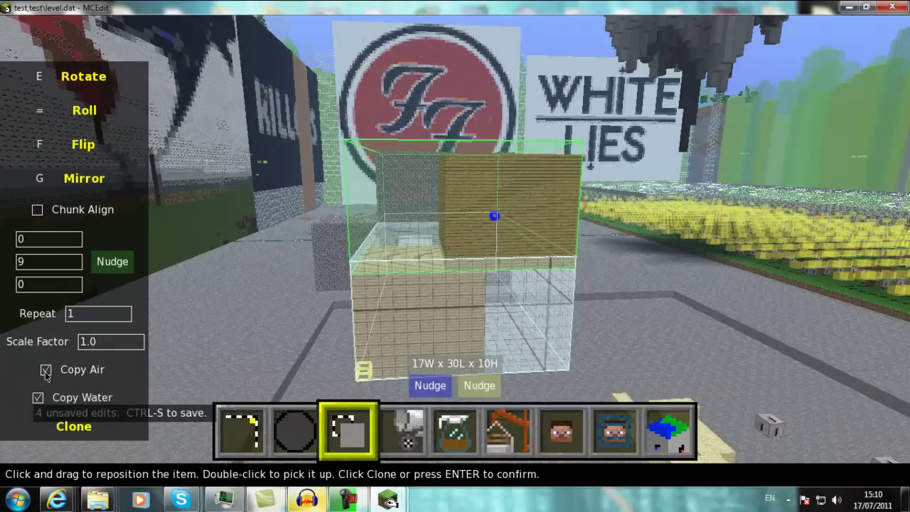
left_click(74, 425)
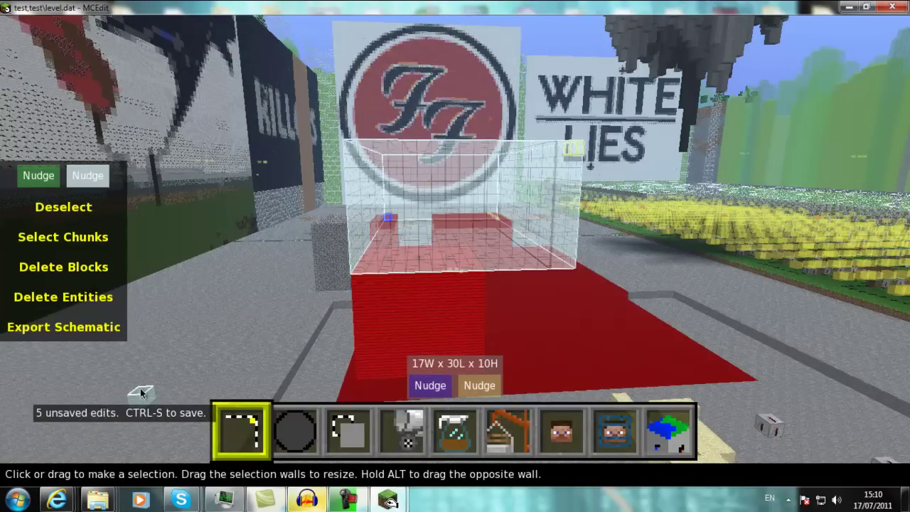
key("ctrl+d")
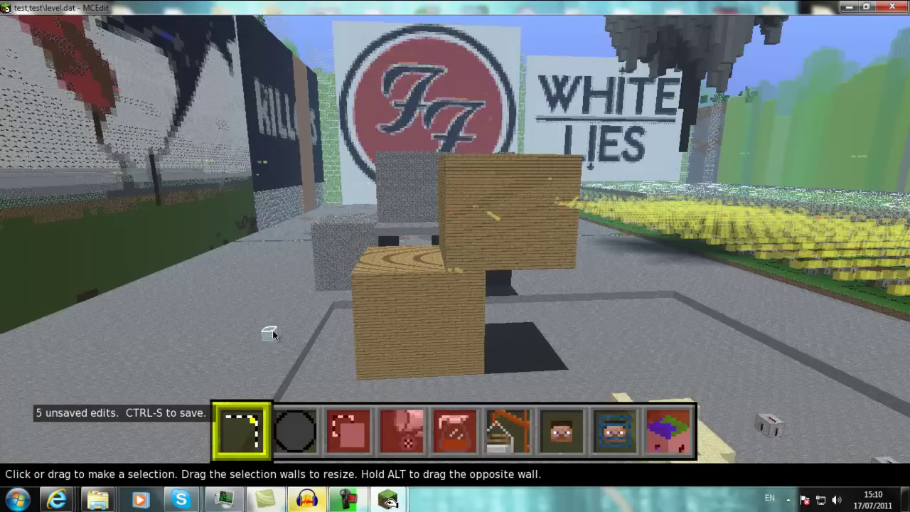
Examine the stacked wood planks and cobblestone blocks from the front and the side
key("d")
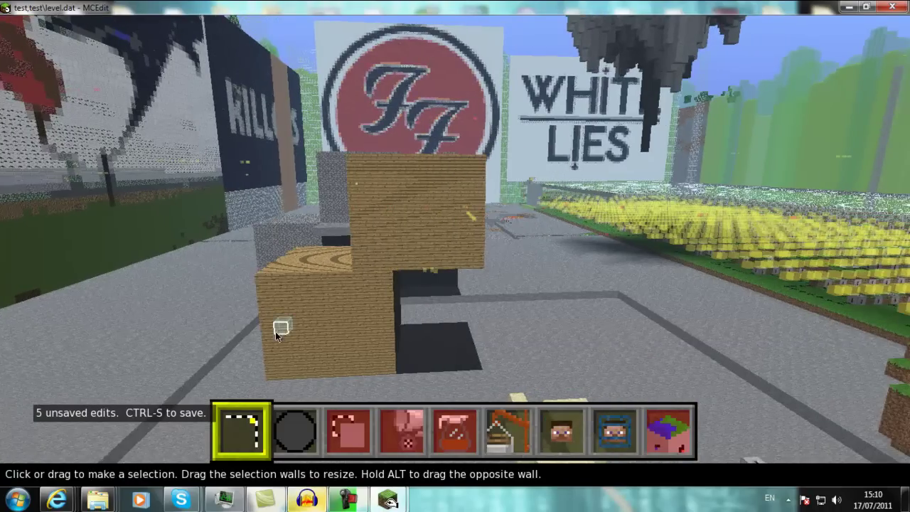
key("w")
key("w")
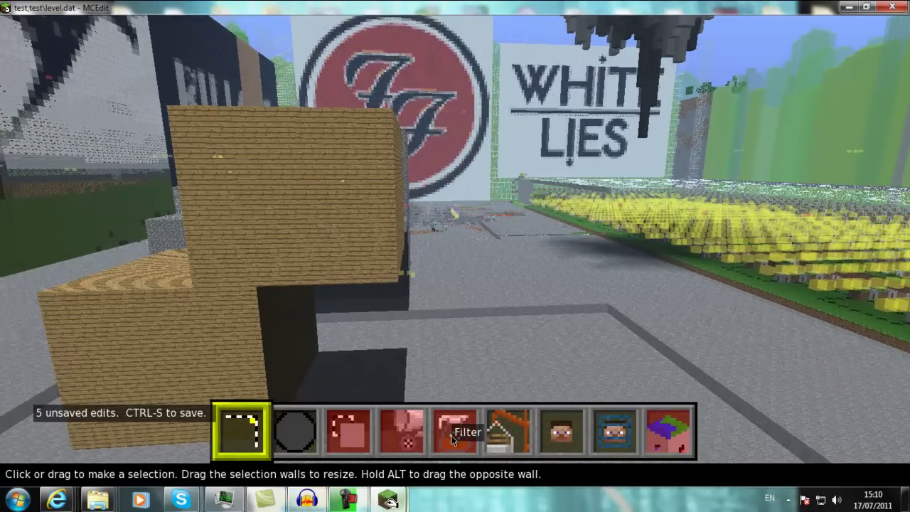
key("d")
right_click(484, 344)
key("s")
key("a")
key("d")
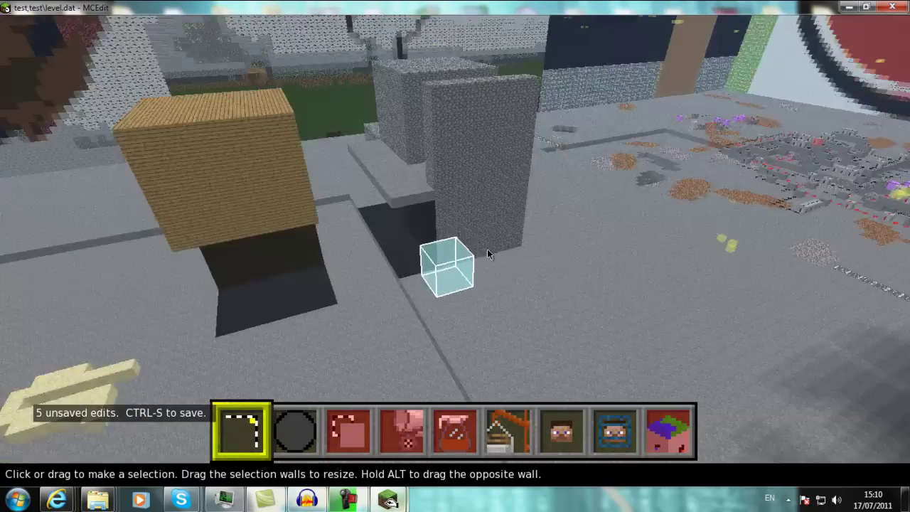
Select a 26W x 26L x 1H area of empty stone floor beside the large mural wall
key("w")
right_click_drag(294, 251, 480, 257)
key("d")
key("w")
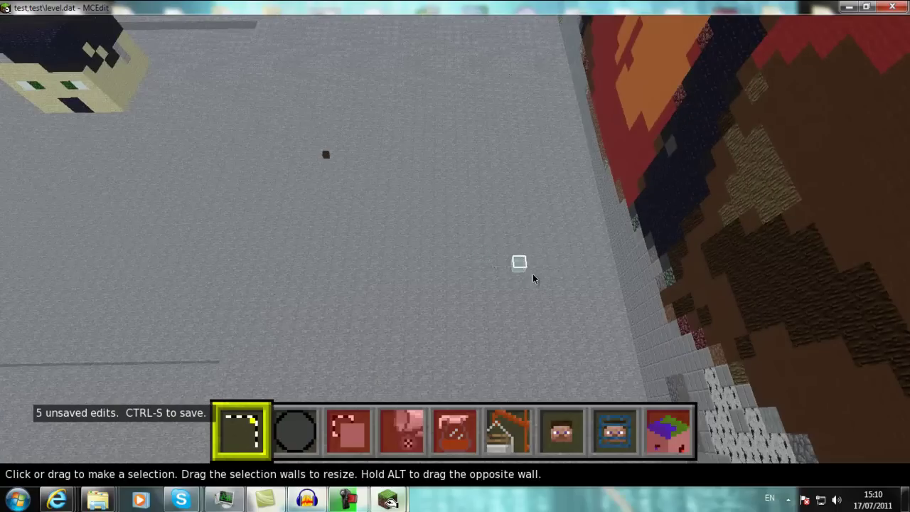
left_click(560, 325)
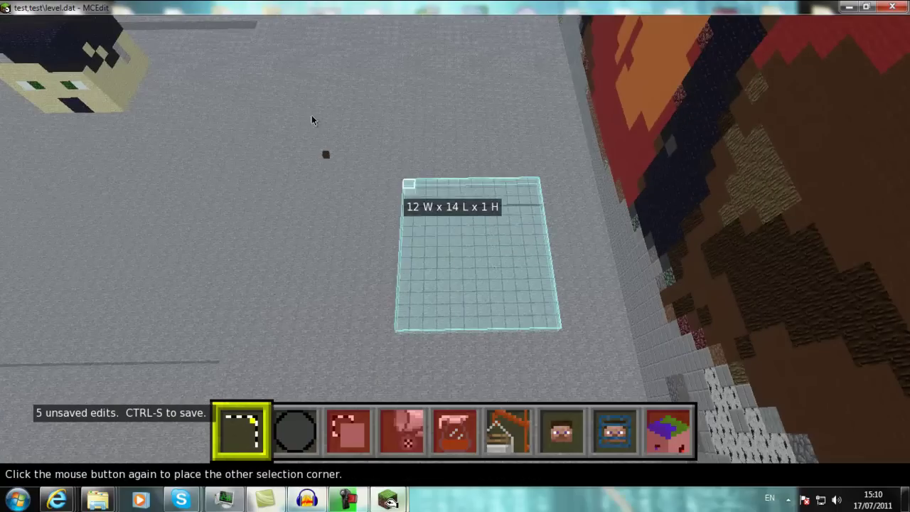
left_click(277, 97)
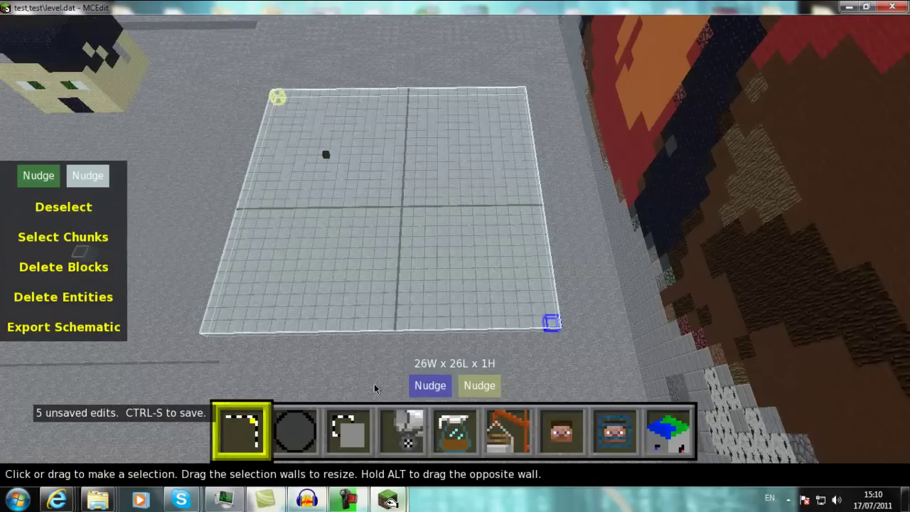
Nudge the floor selection's blue corner up to make the box 81 blocks high
left_click(423, 390)
key("shift+q")
key("shift+q")
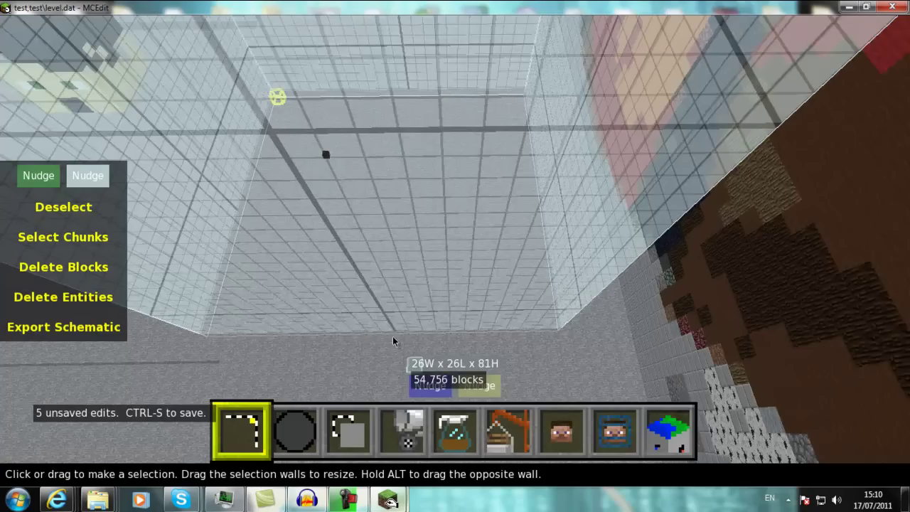
Open the Filter tool for the tall selection and choose the Forester filter
right_click(393, 337)
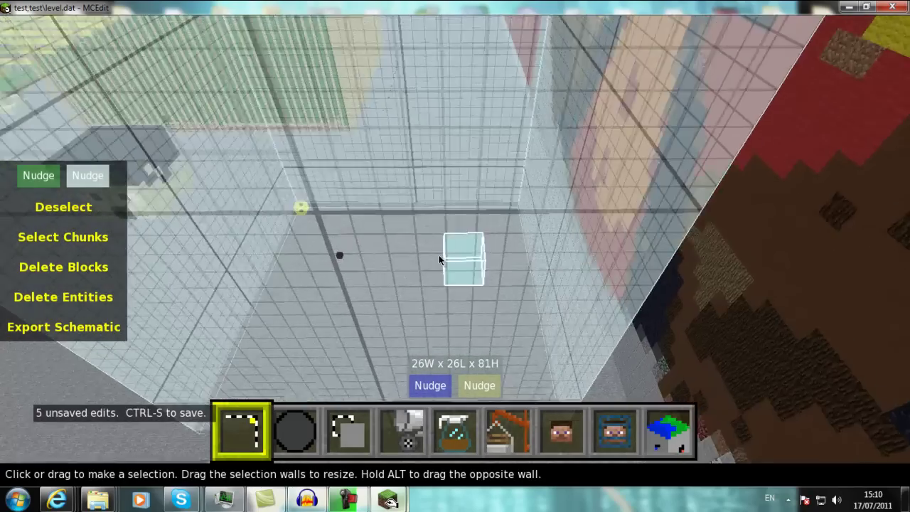
key("w")
right_click(455, 257)
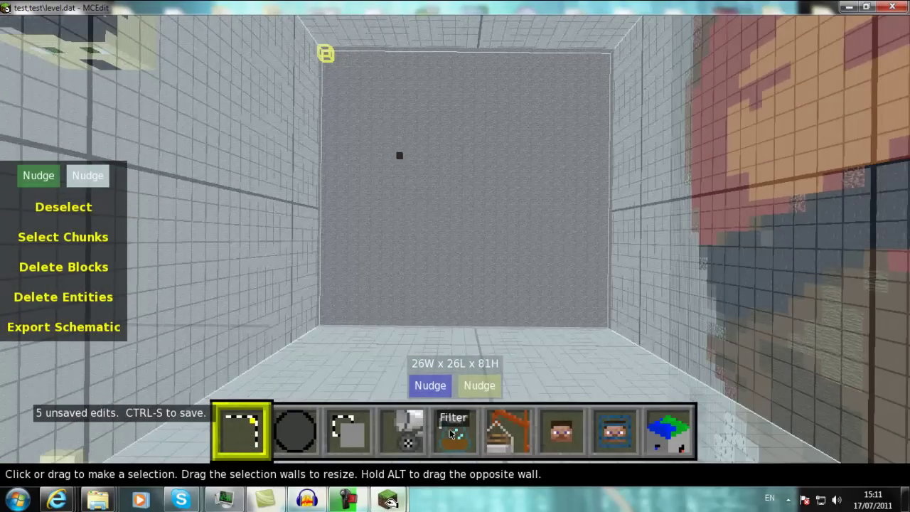
key("5")
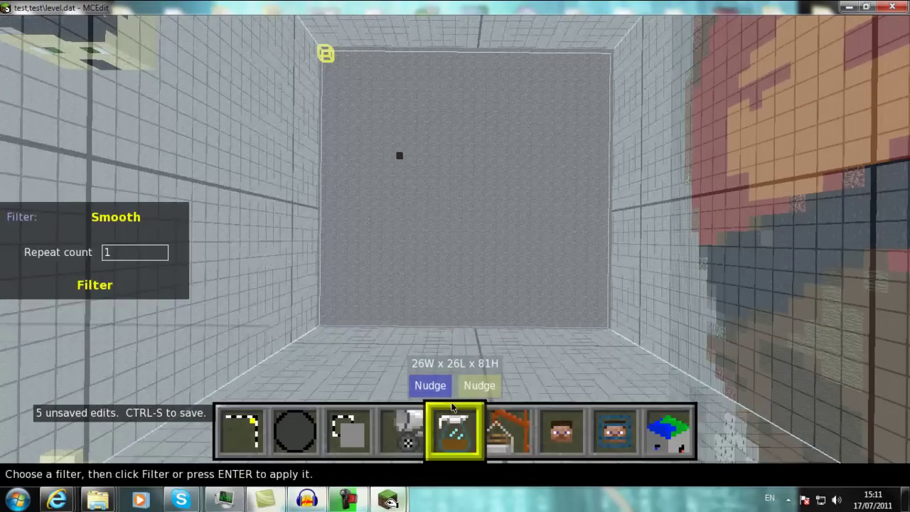
left_click(129, 220)
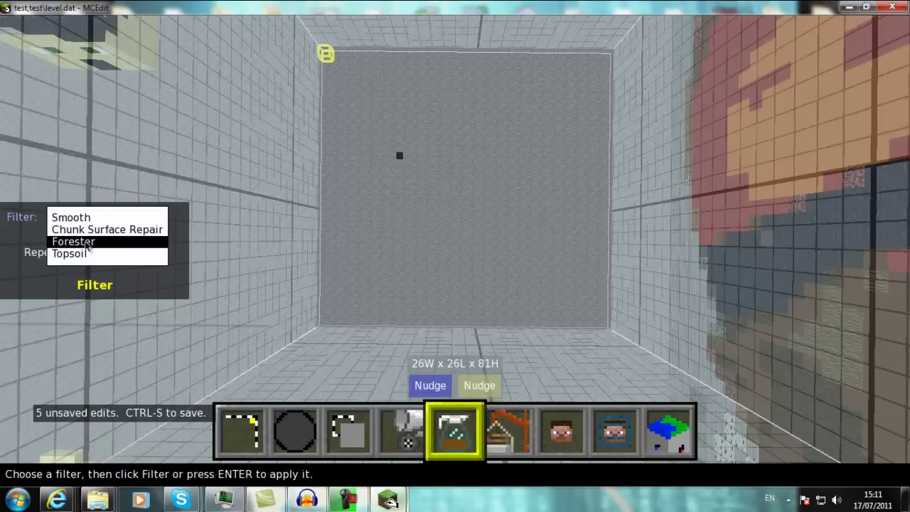
left_click(89, 241)
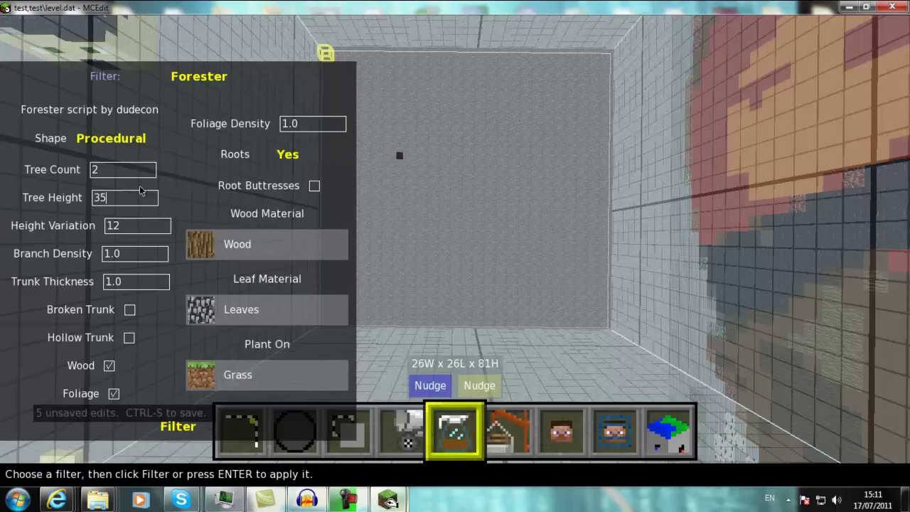
Set the Forester tree height to 50, the height variation to 8 and Roots to No
left_click(147, 227)
left_click(288, 155)
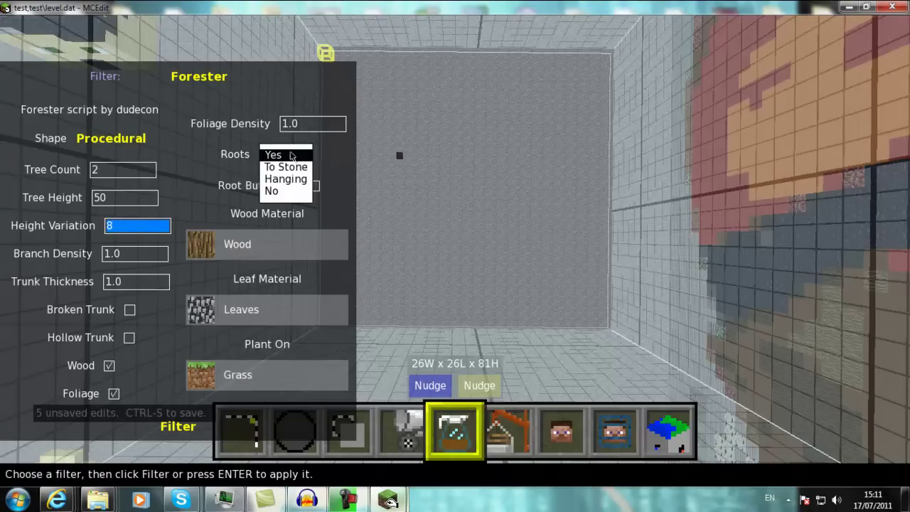
left_click(277, 192)
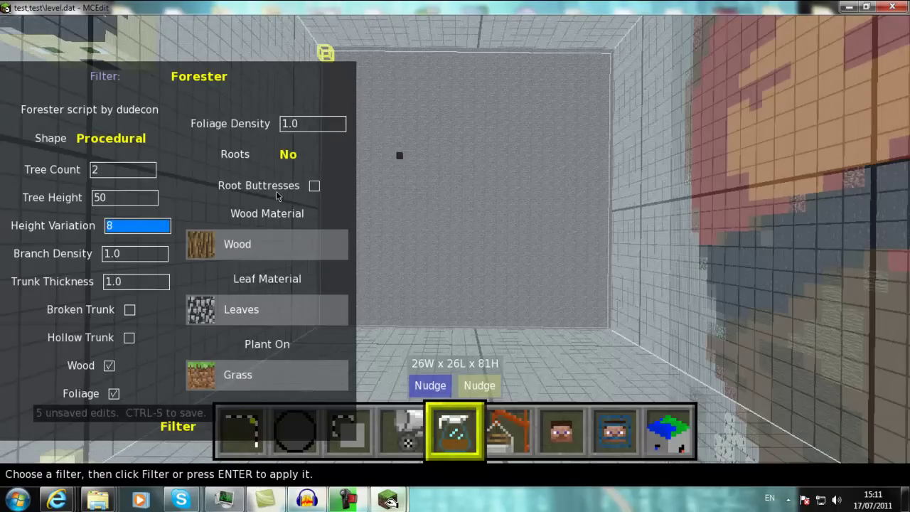
Set the Forester filter's Wood Material to Gravel (13:0), narrowing the block list with "gr"
left_click(203, 249)
left_click(417, 125)
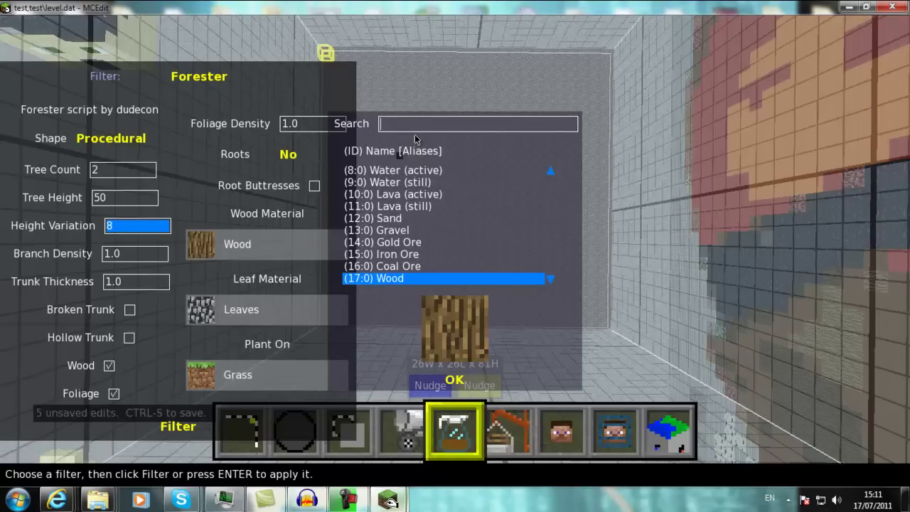
type("gr")
left_click(389, 183)
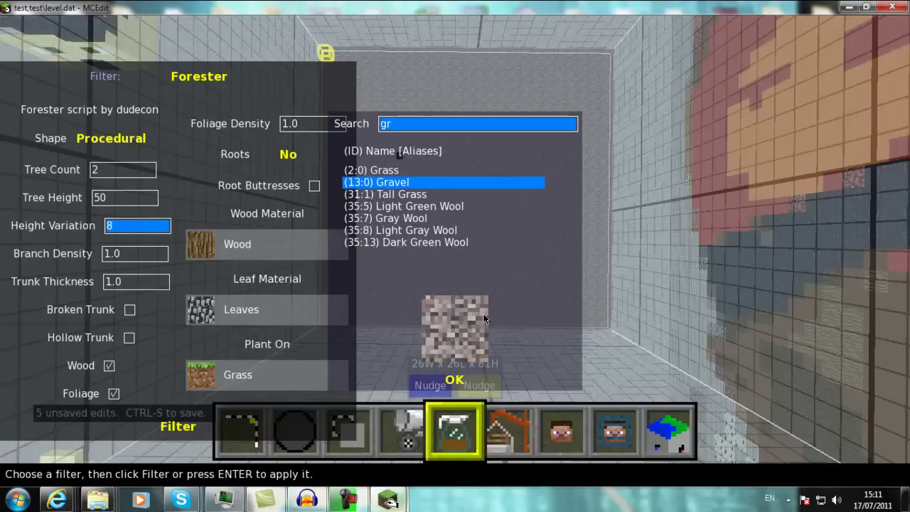
left_click(453, 379)
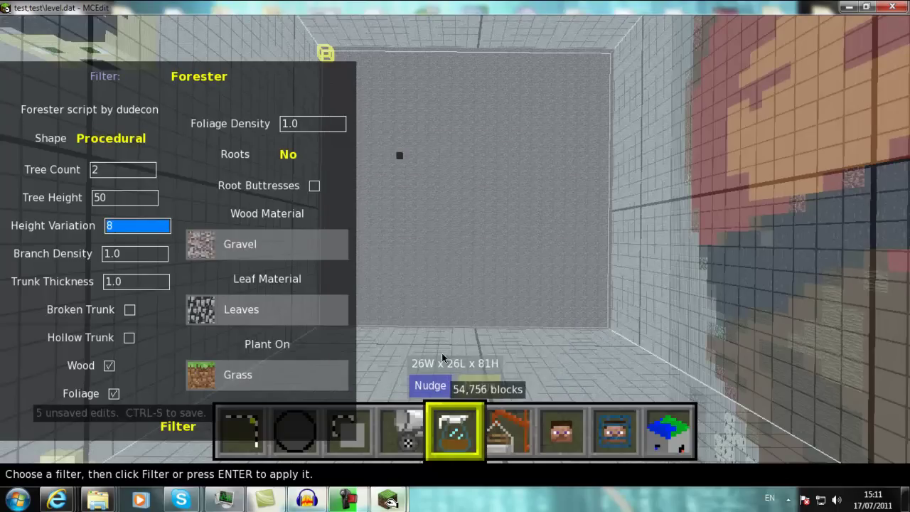
Set the filter's Leaf Material to Gravel as well, searching the block list for "gr"
left_click(206, 314)
left_click(448, 125)
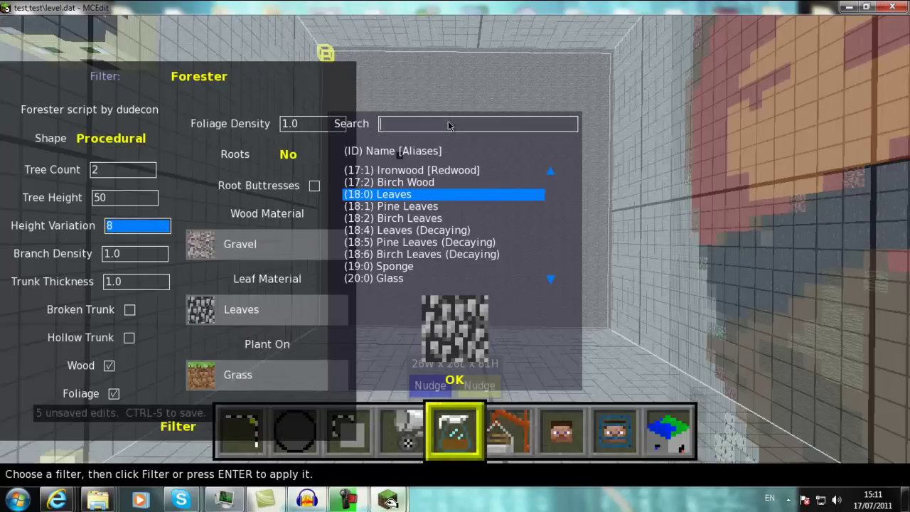
type("gr")
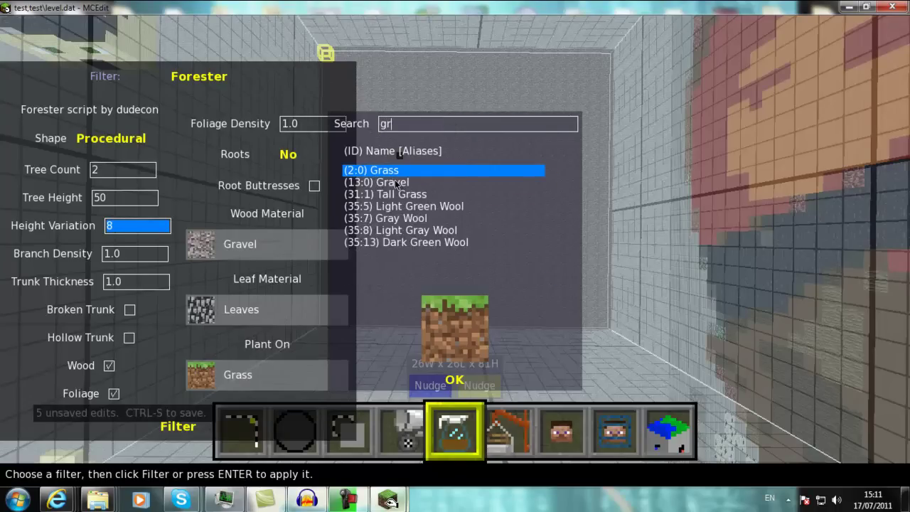
left_click(395, 182)
left_click(454, 380)
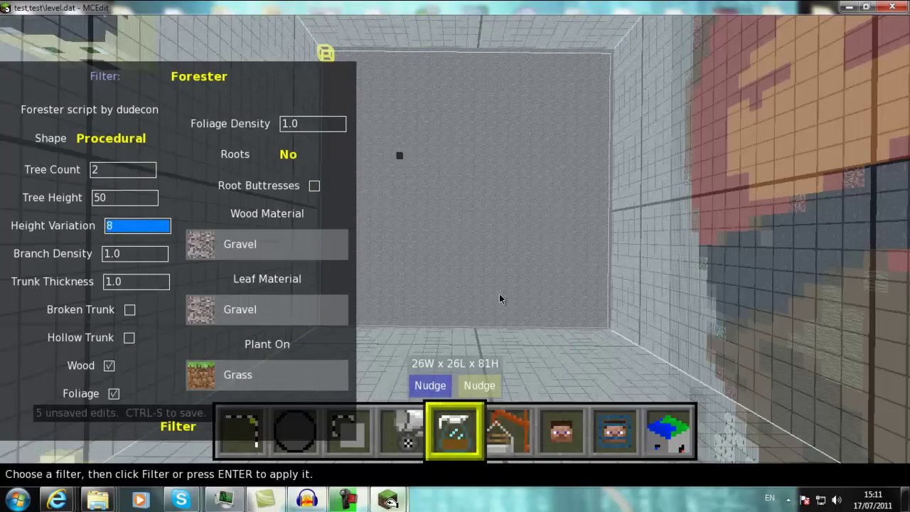
Change the filter's Plant On block to Stone (1:0)
key("s")
key("a")
left_click(198, 385)
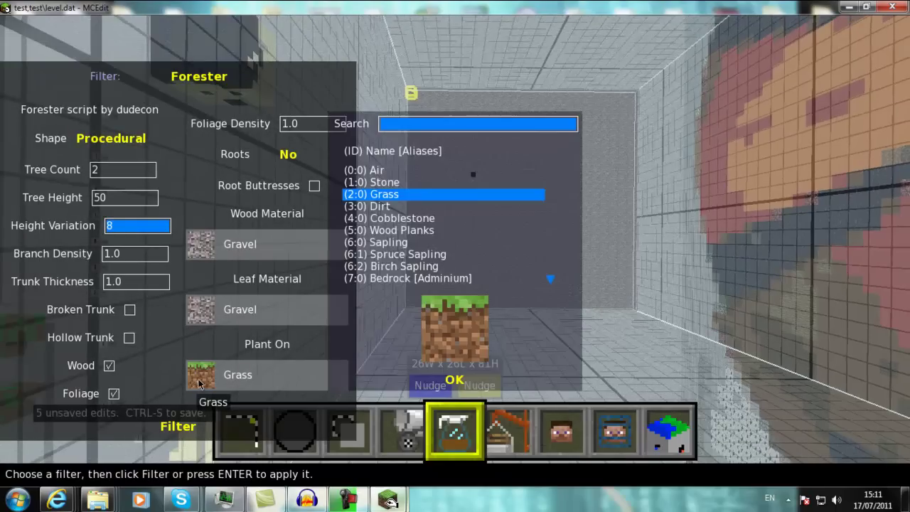
left_click(378, 183)
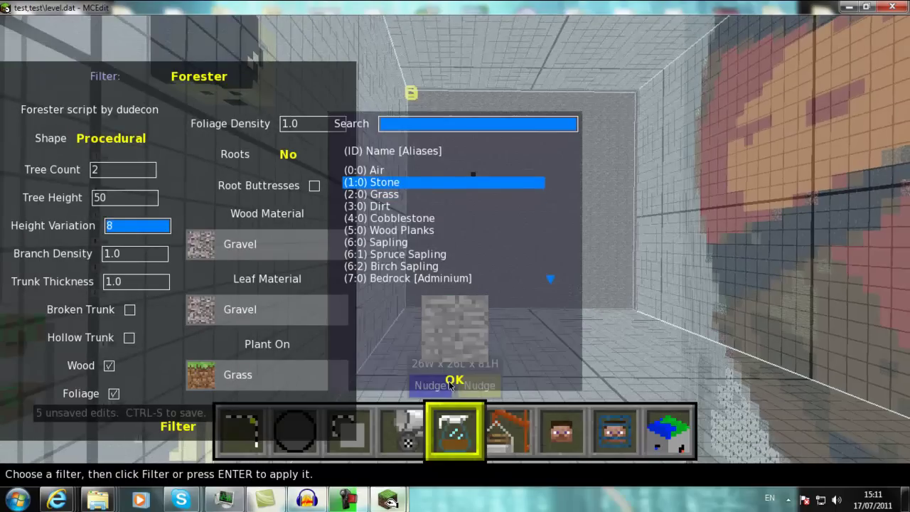
left_click(449, 382)
Apply the Forester filter to generate the gravel trees inside the tall selection
right_click_drag(467, 237, 456, 254)
key("s")
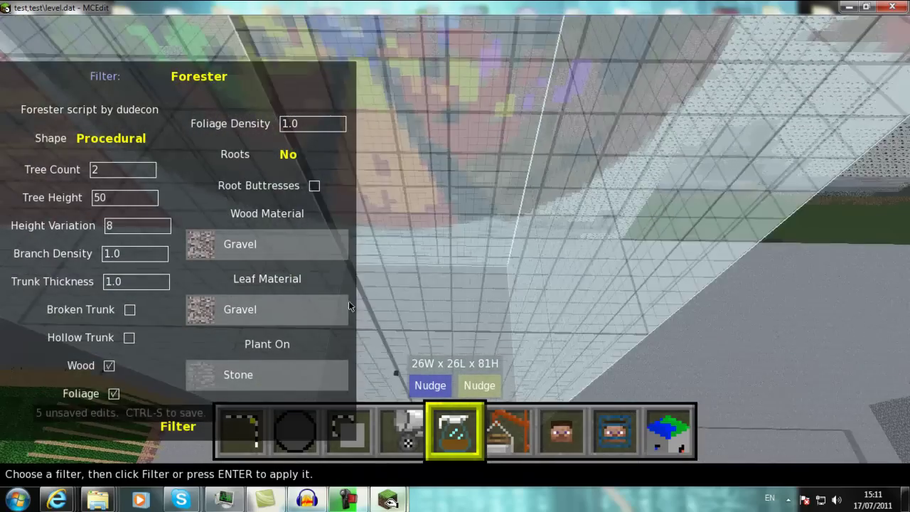
left_click(177, 427)
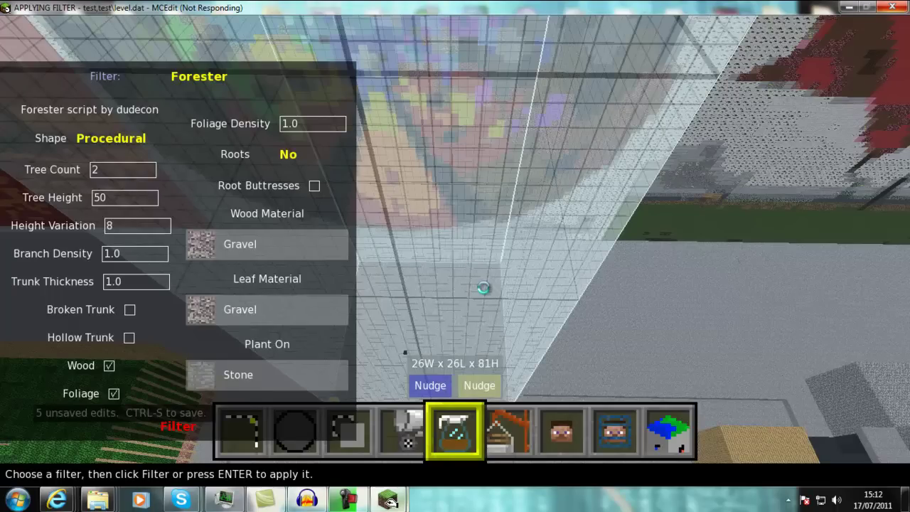
left_click(352, 500)
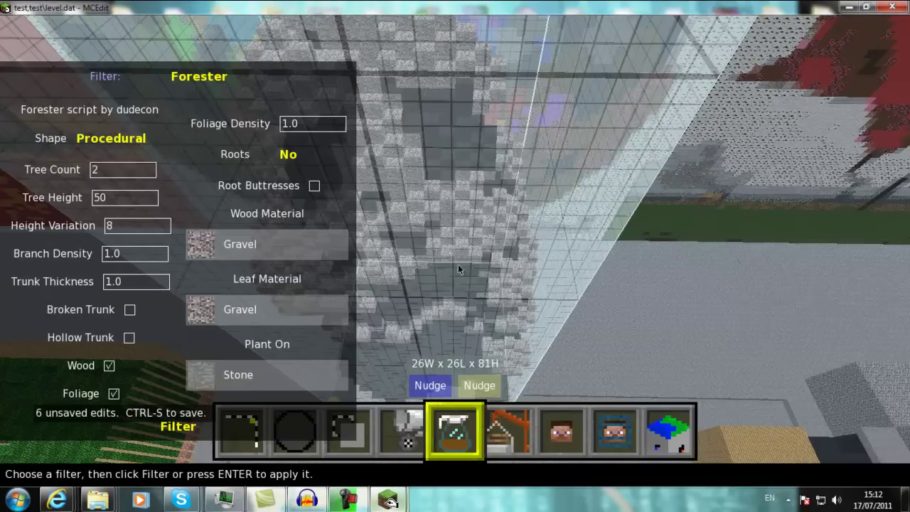
Examine the generated gravel trees from farther away and from the side, down to the trunk base
right_click_drag(530, 277, 449, 250)
key("w")
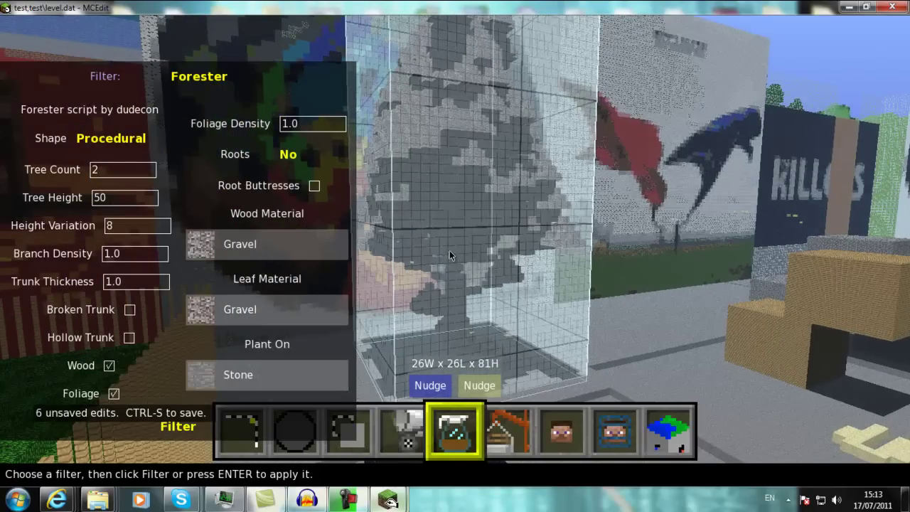
right_click_drag(451, 251, 456, 252)
key("w")
key("a")
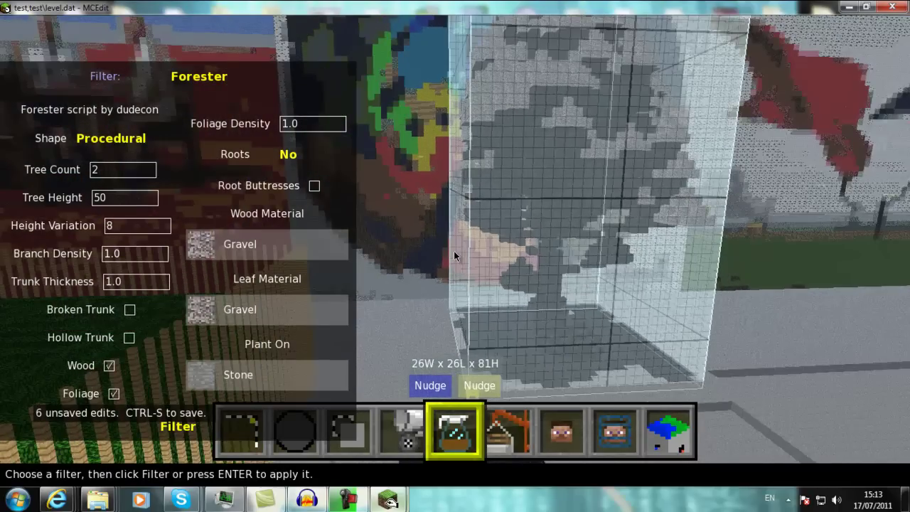
key("w")
key("a")
key("d")
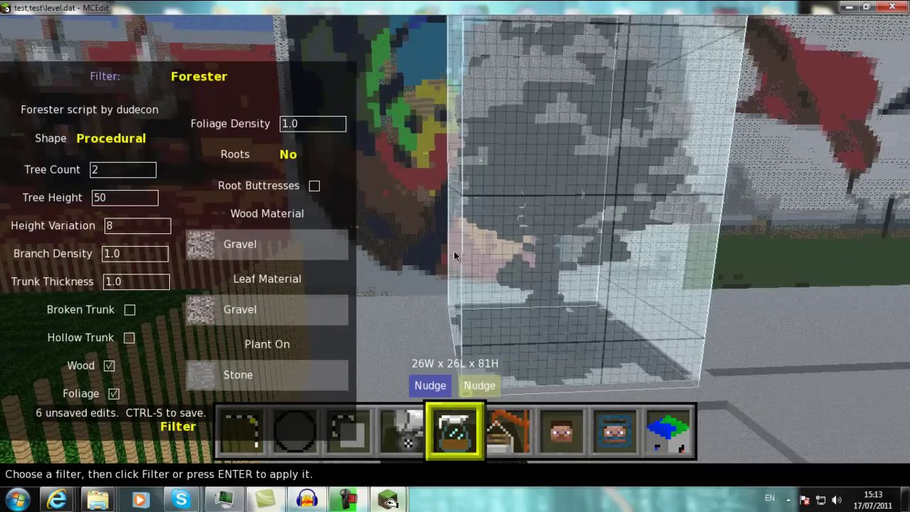
left_click(360, 500)
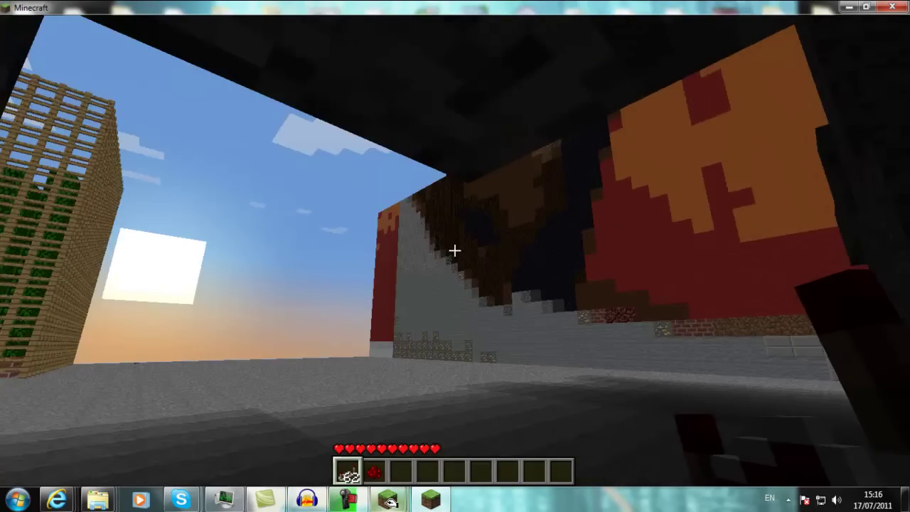
In Minecraft, walk under the gravel tree to its trunk and dig out gravel blocks near the base
key("w")
key("w")
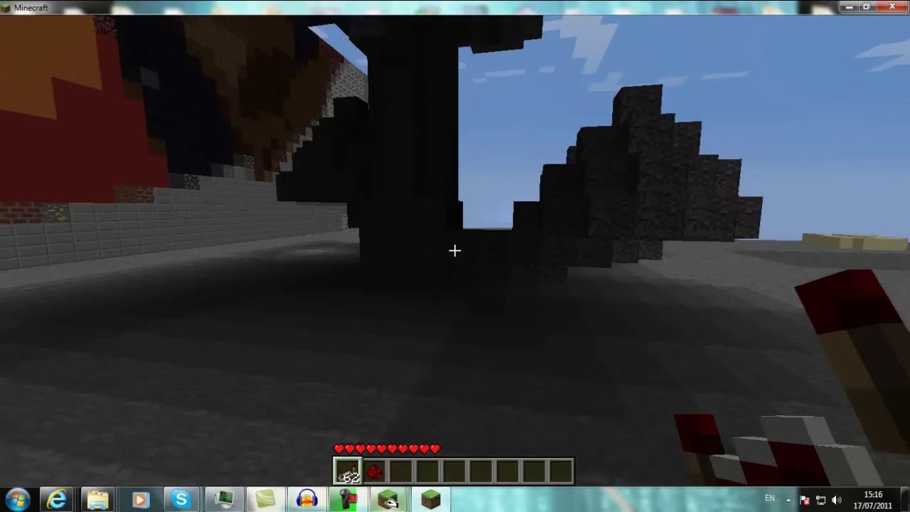
key("w")
left_click(455, 250)
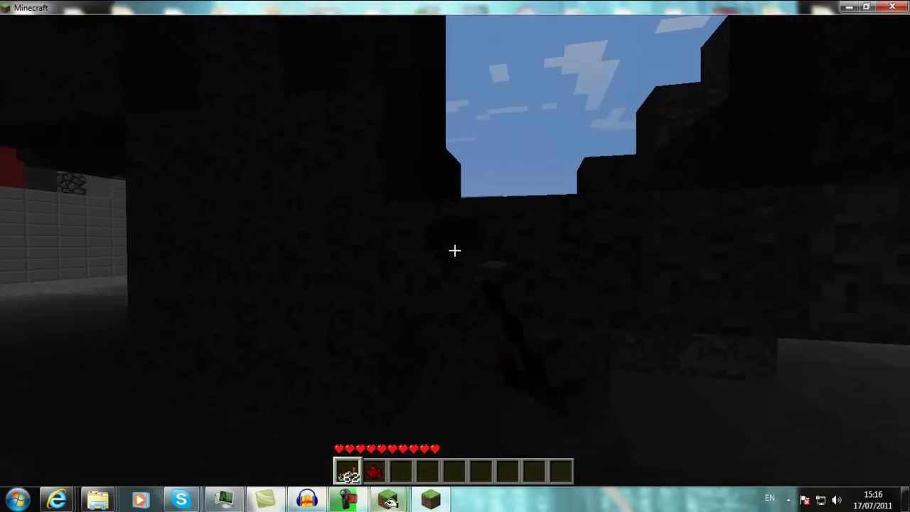
left_click(455, 250)
key("w")
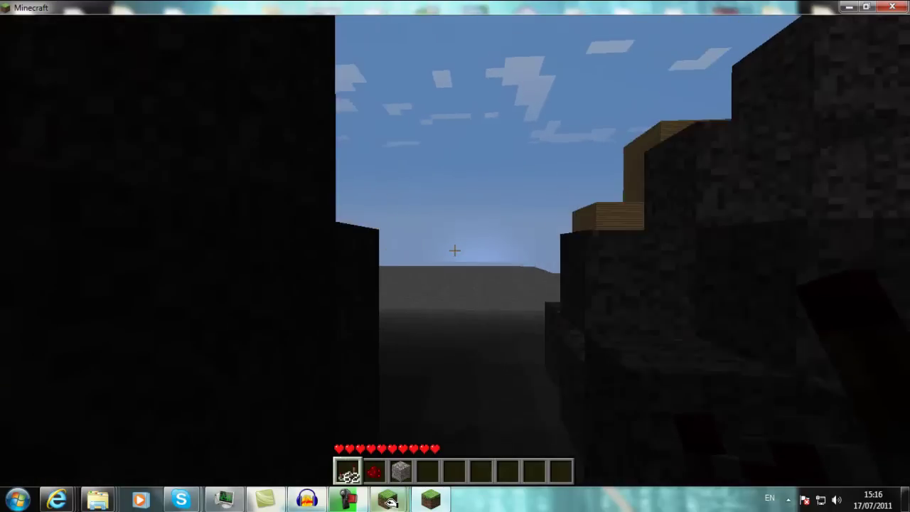
left_click(455, 250)
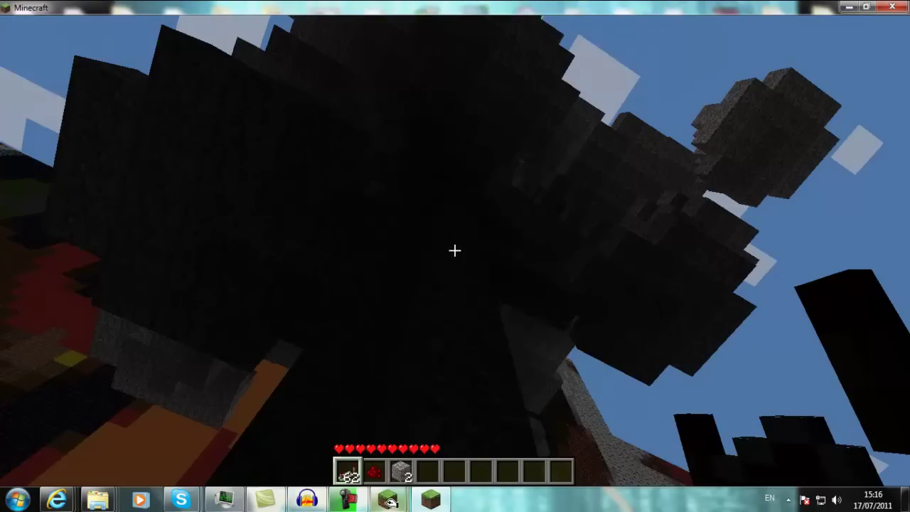
Enable flying mode and fly around the gravel tree to its upper columns
key("f")
key("w")
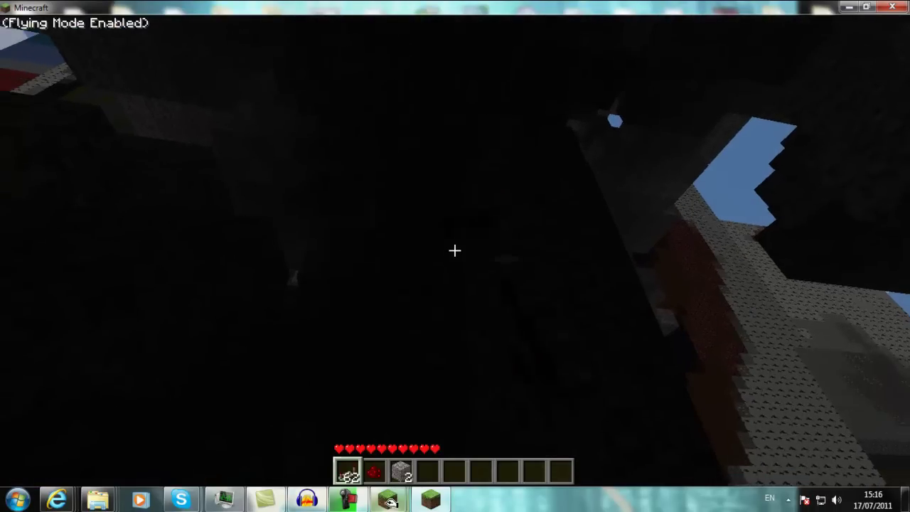
key("w")
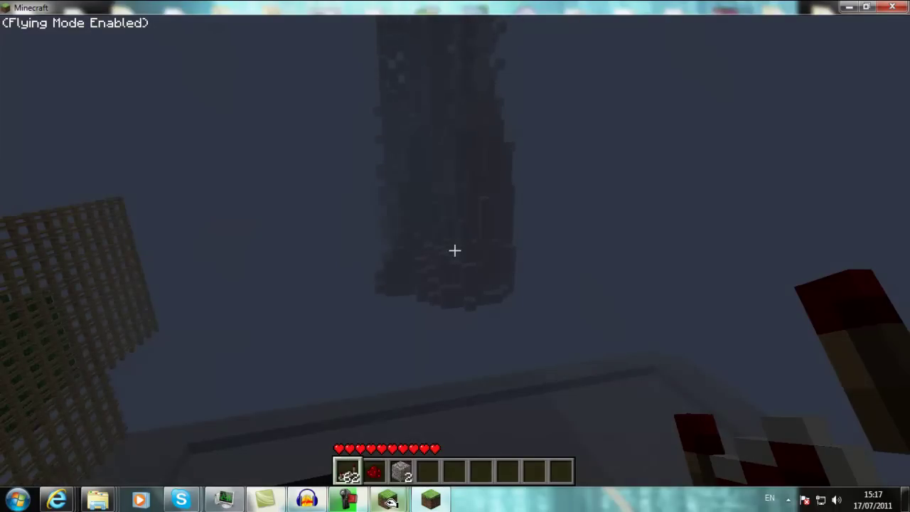
key("w")
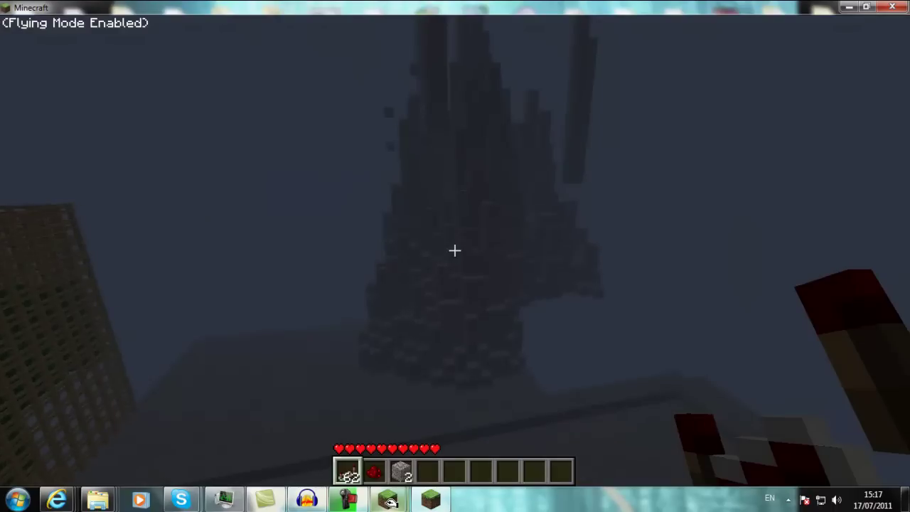
key("w")
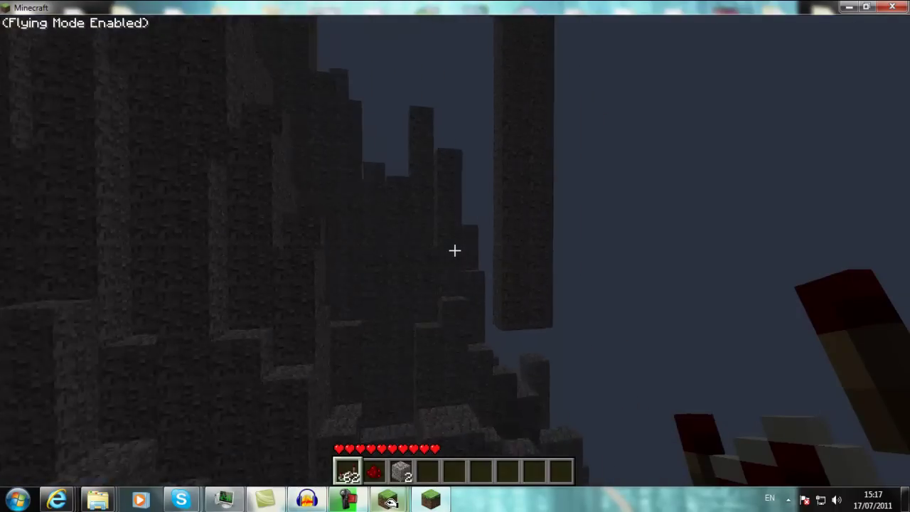
Fly in close to the gravel tree and hit gravel blocks along its side
left_click(455, 250)
key("w")
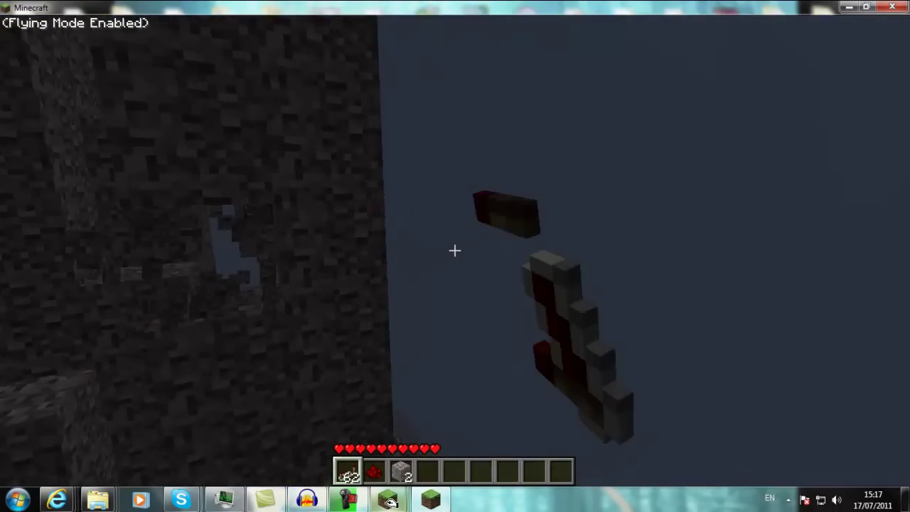
key("w")
left_click(455, 250)
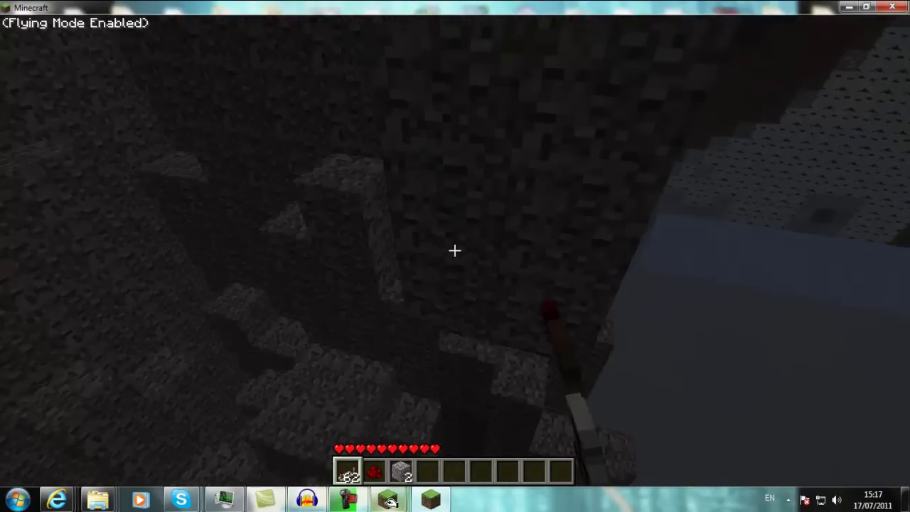
left_click(455, 250)
left_click(455, 250)
left_click(454, 250)
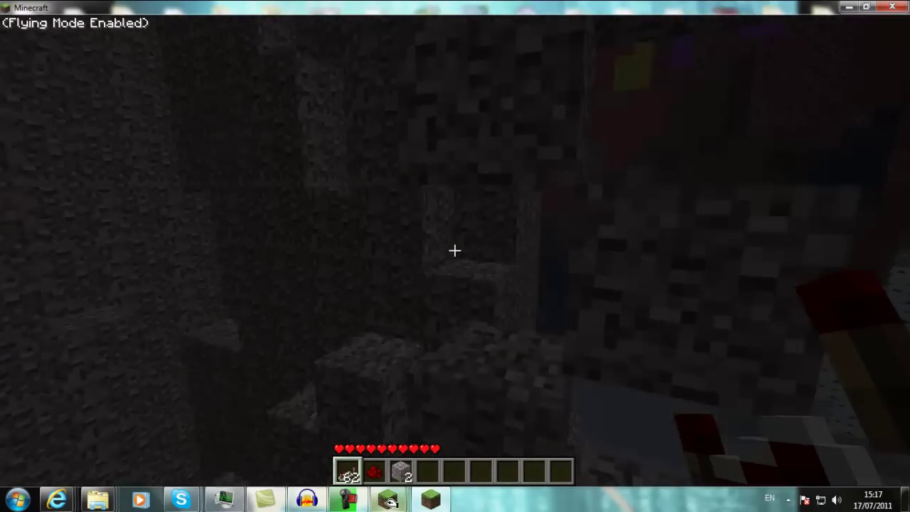
Fly up to the floating gravel cluster in front of the mural and hit it to make it fall
key("w")
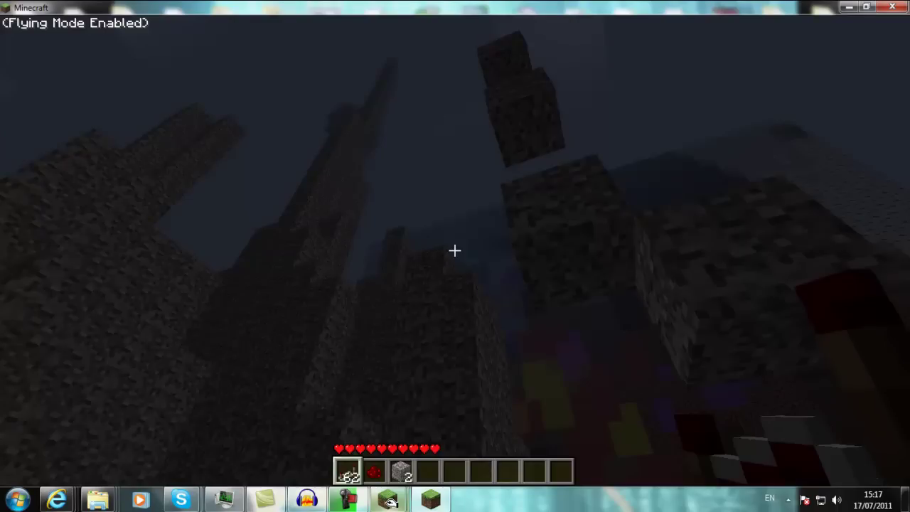
key("s")
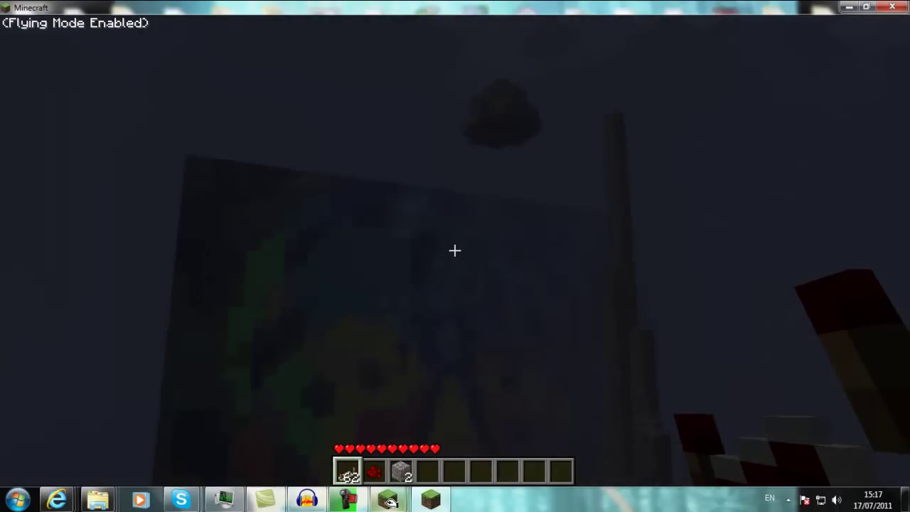
key("w")
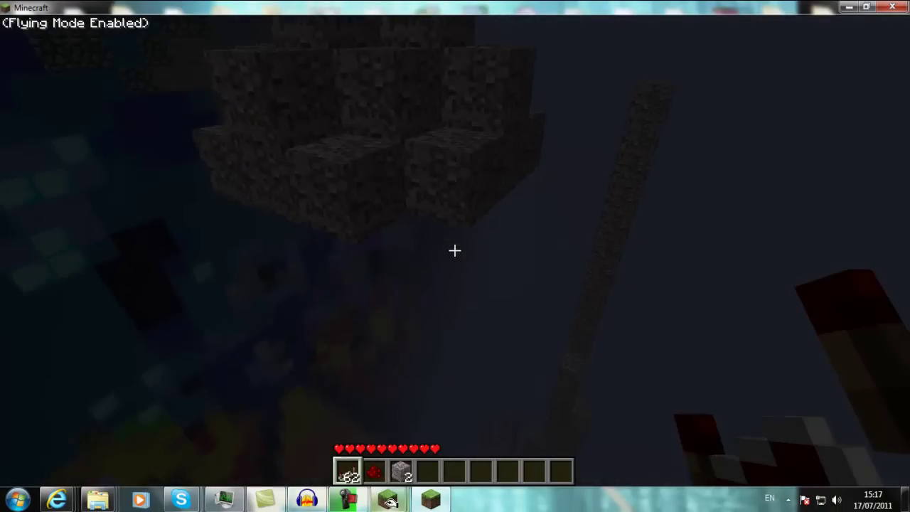
key("w")
left_click(455, 250)
key("s")
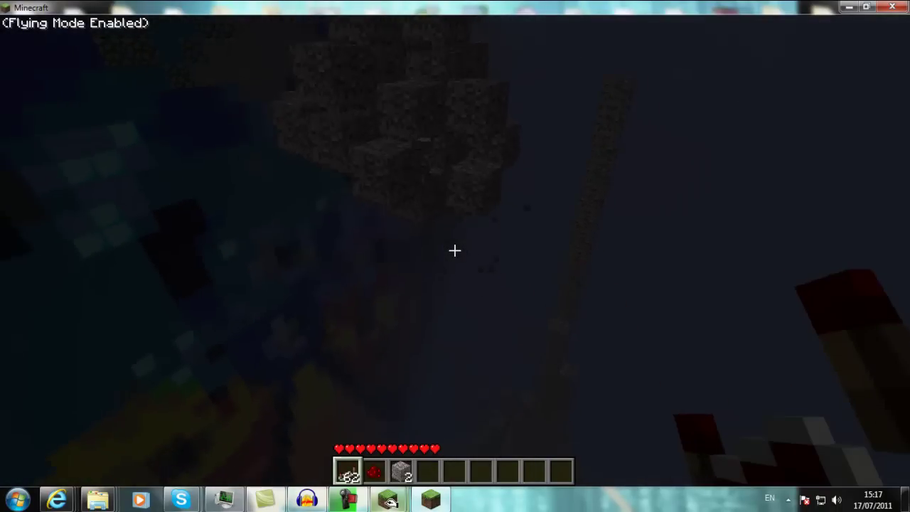
Fly down to the lone gravel column beside the orange part of the mural and hit its blocks
key("s")
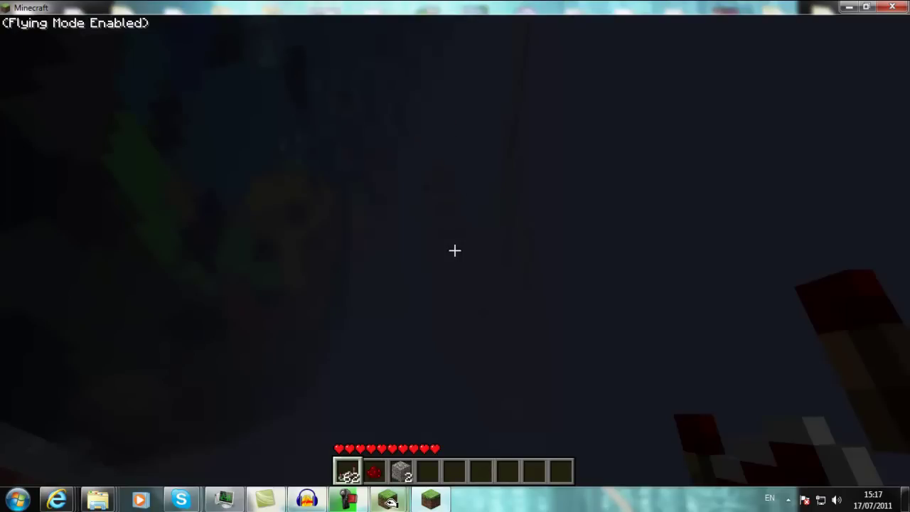
key("w")
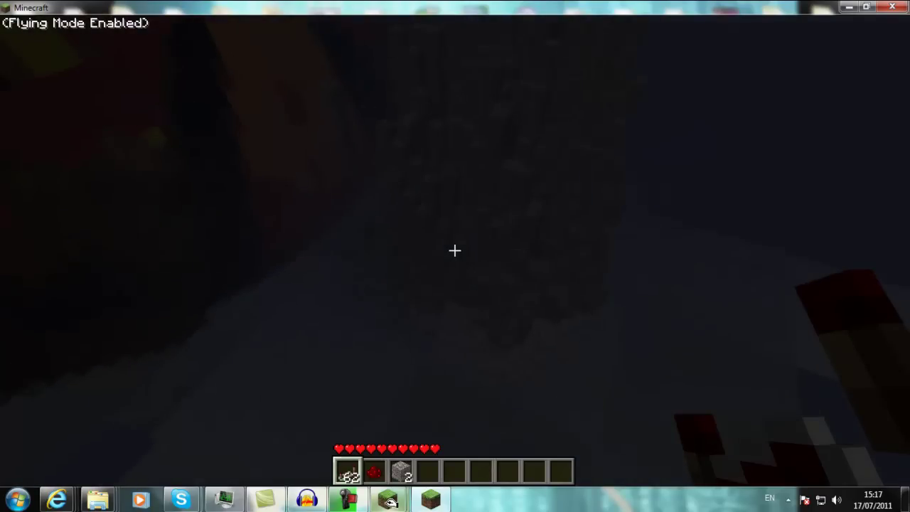
key("w")
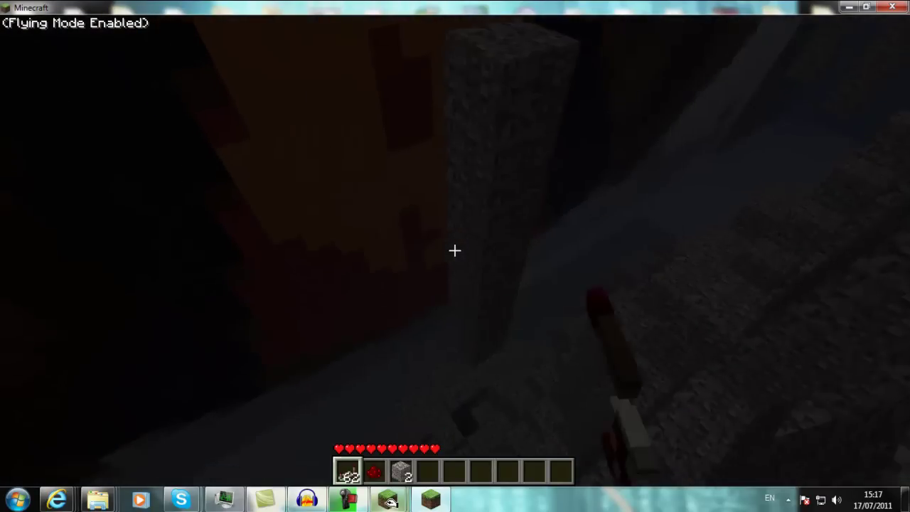
left_click(455, 250)
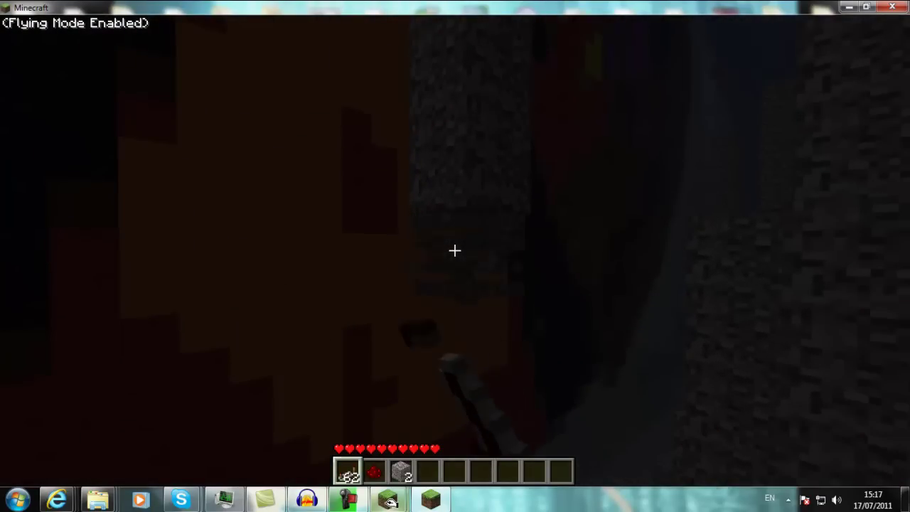
key("s")
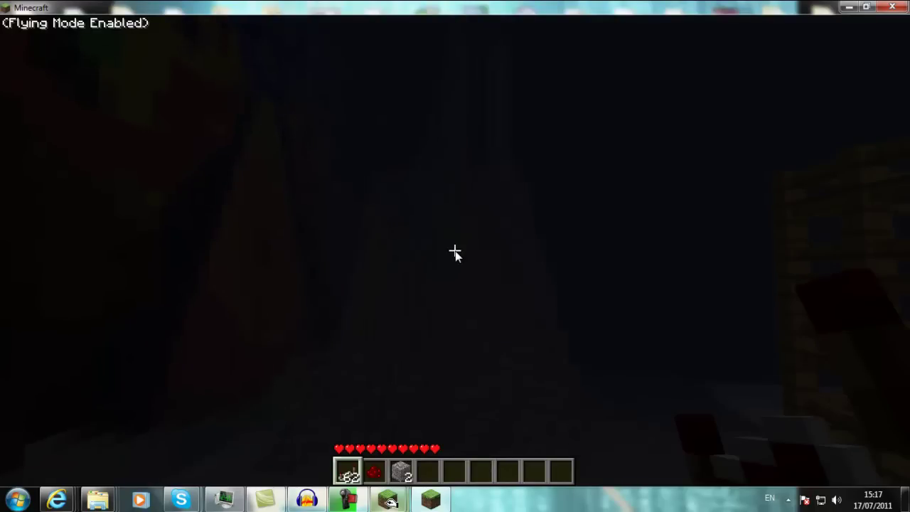
Leave the Minecraft world for the title screen and switch to MCEdit with the test world
key("Escape")
left_click(457, 283)
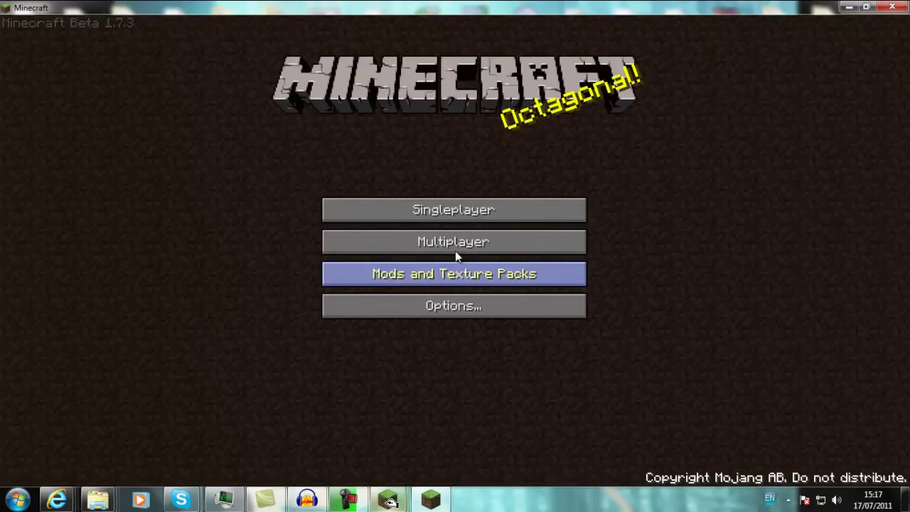
key("alt+Tab")
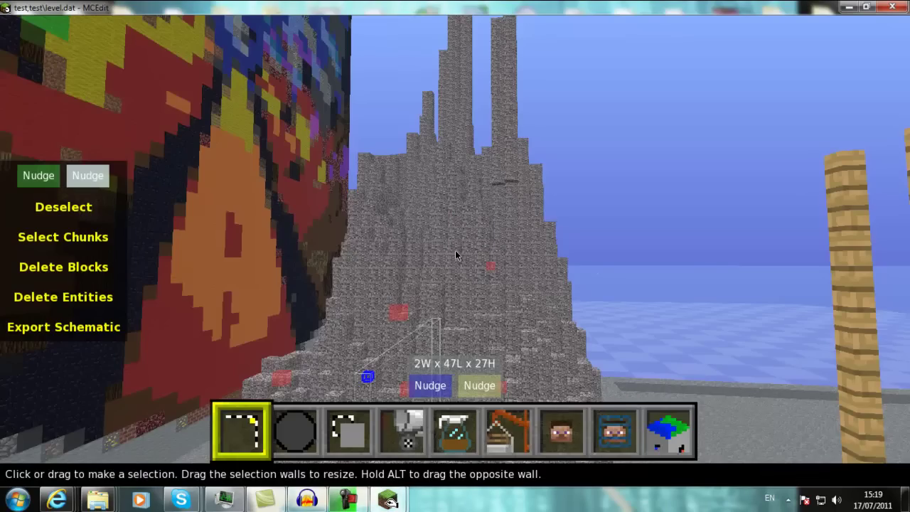
Select the uppermost 1W x 1L x 10H section of the tall gravel column, delete its blocks and clear the selection
key("s")
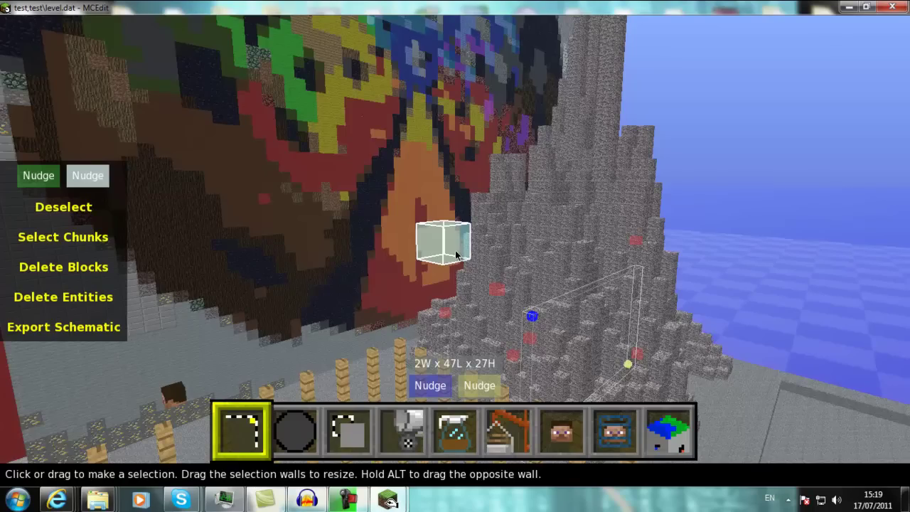
key("s")
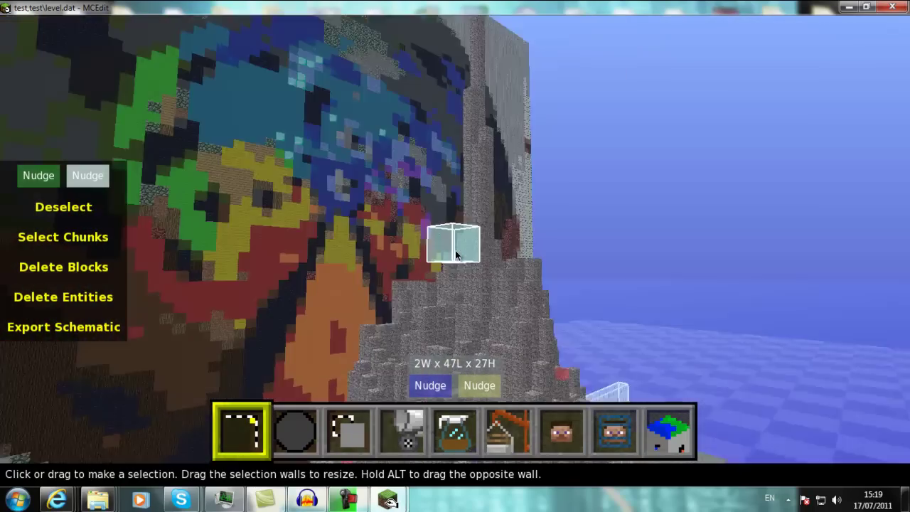
key("w")
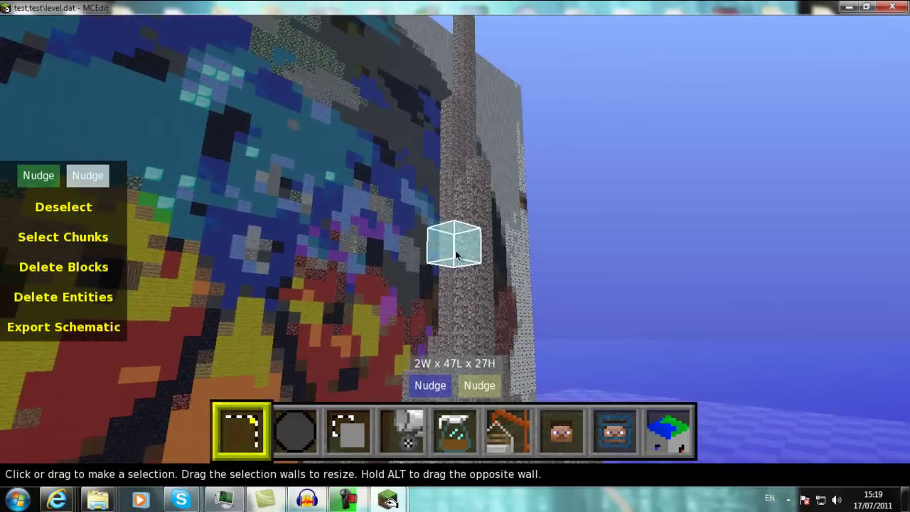
key("w")
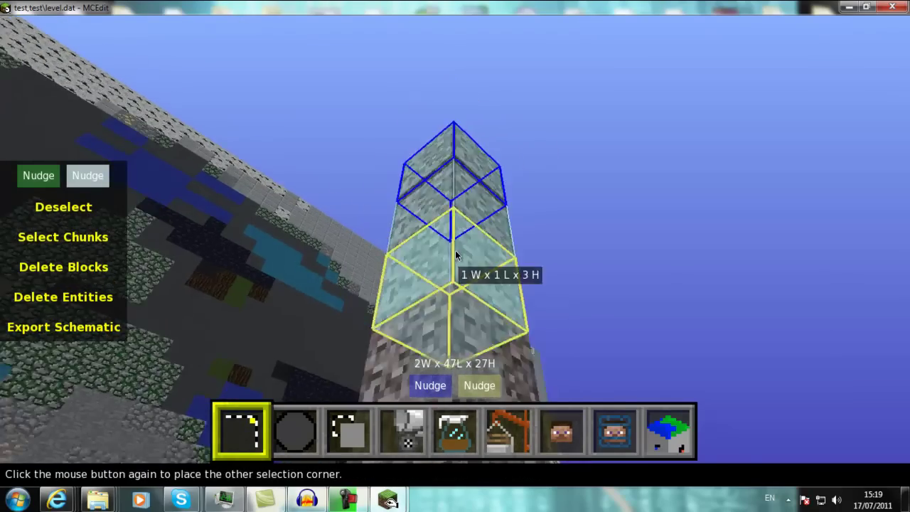
key("w")
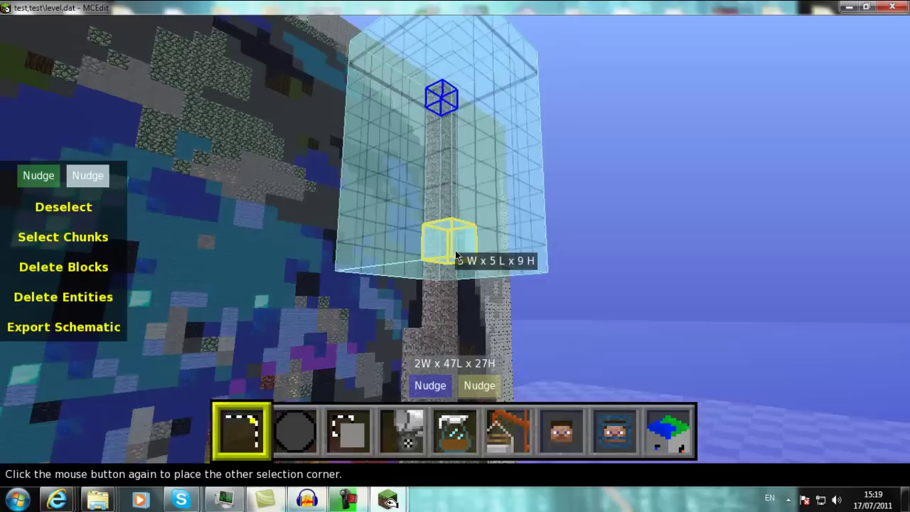
key("w")
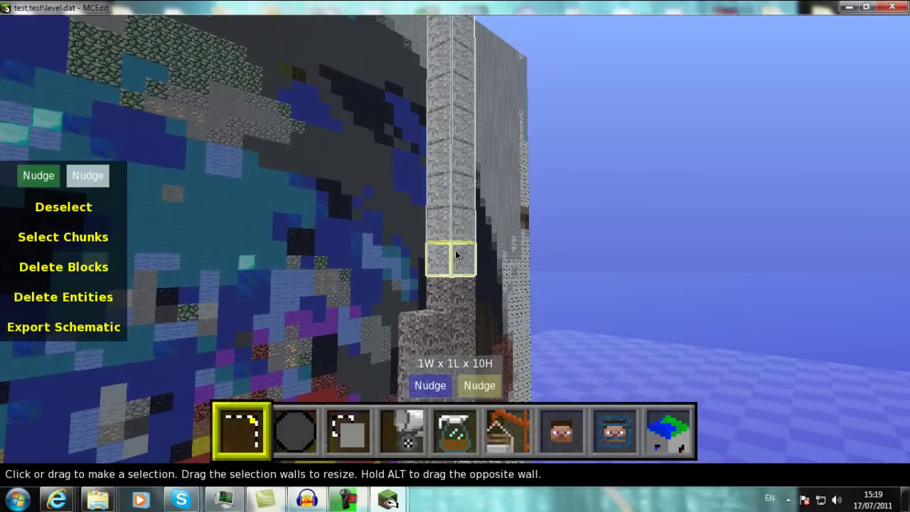
key("s")
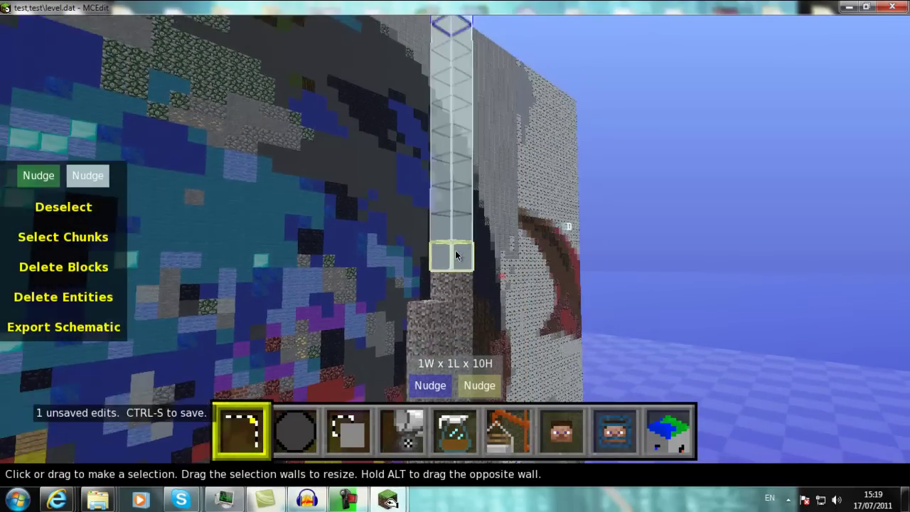
key("ctrl+z")
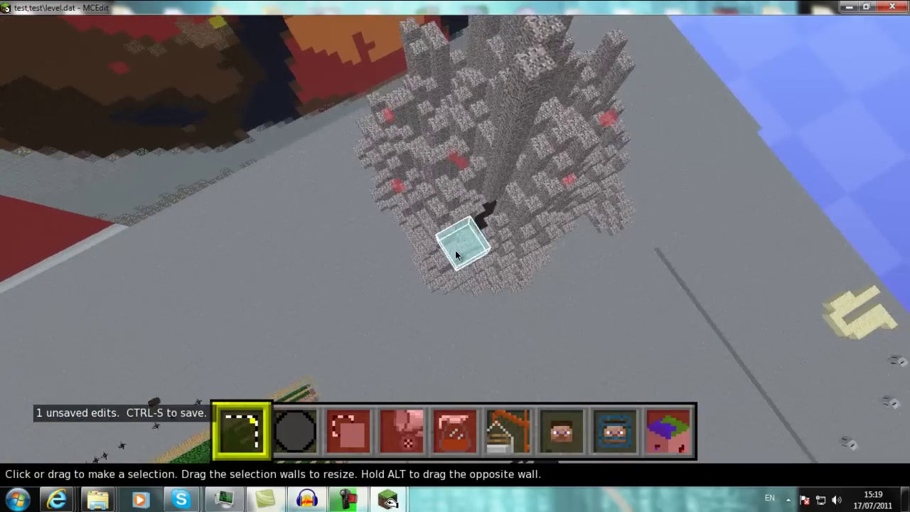
Select the ground layer around the gravel mound's base as a 29W x 30L x 1H box
right_click_drag(456, 255, 456, 255)
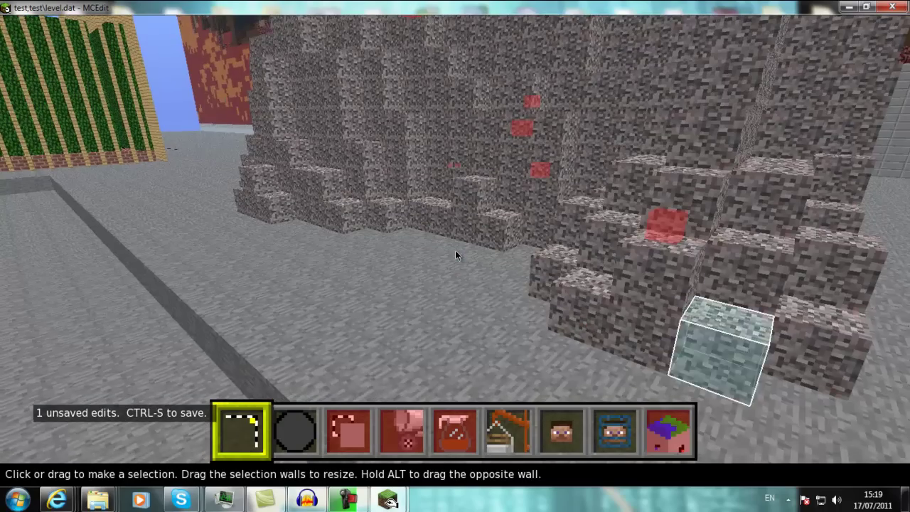
left_click(705, 340)
key("w")
right_click_drag(581, 246, 455, 254)
left_click(455, 255)
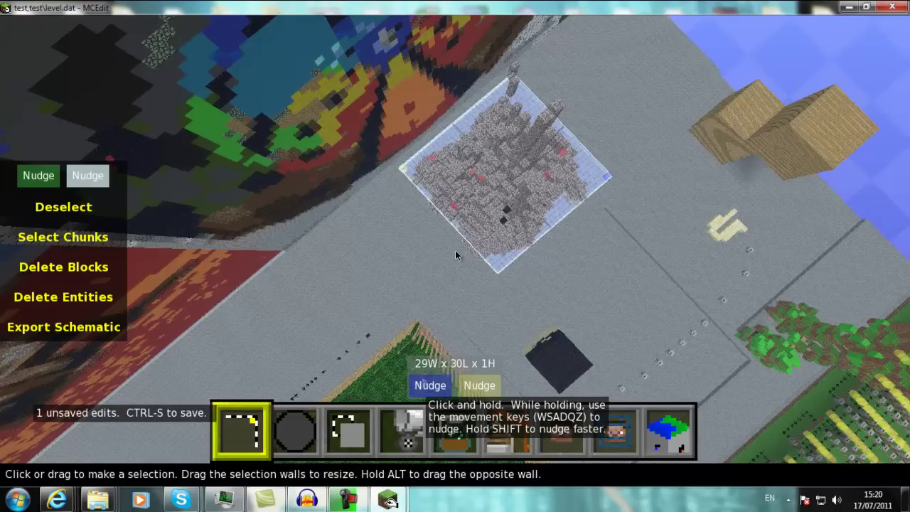
Nudge the selection's upper corner upward to make the box 53 blocks high over the gravel mound
key("q")
key("q")
key("q")
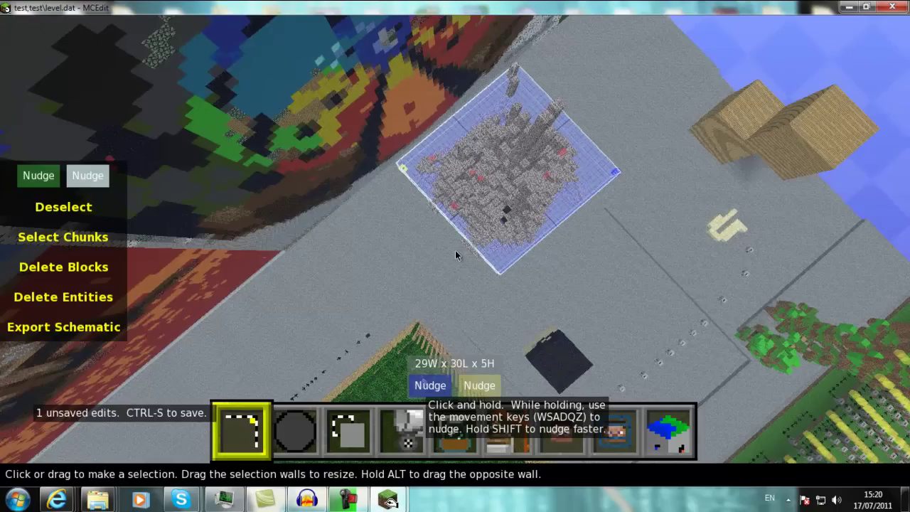
key("shift+q")
key("shift+q")
key("shift+q")
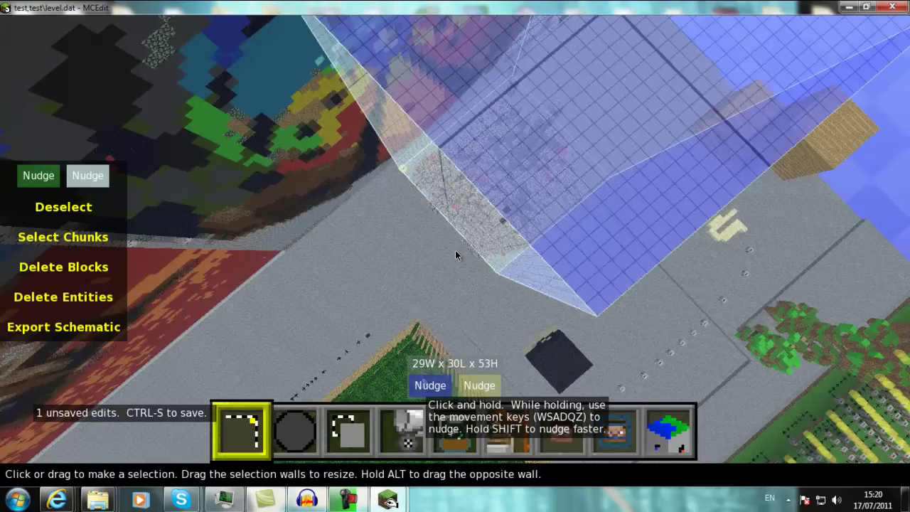
Nudge the selection's other corner outward to make the box 31 blocks long around the gravel mound
key("a")
key("s")
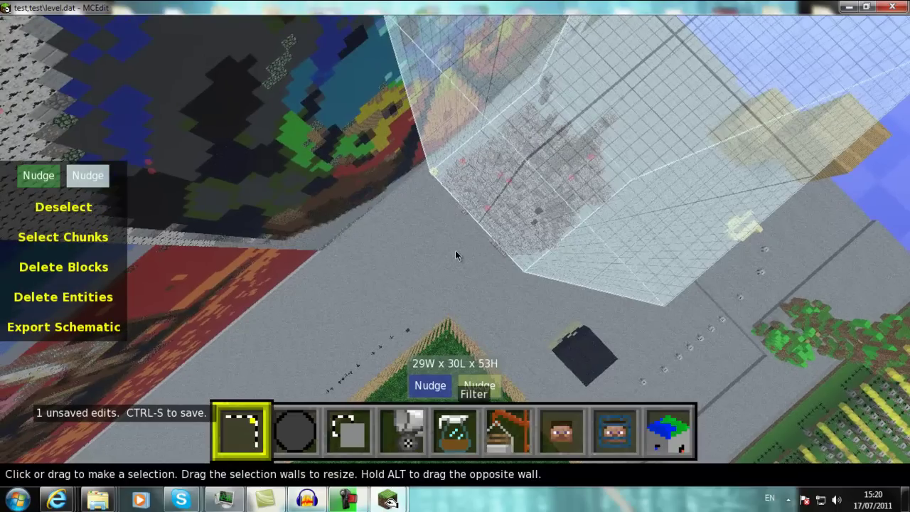
key("a")
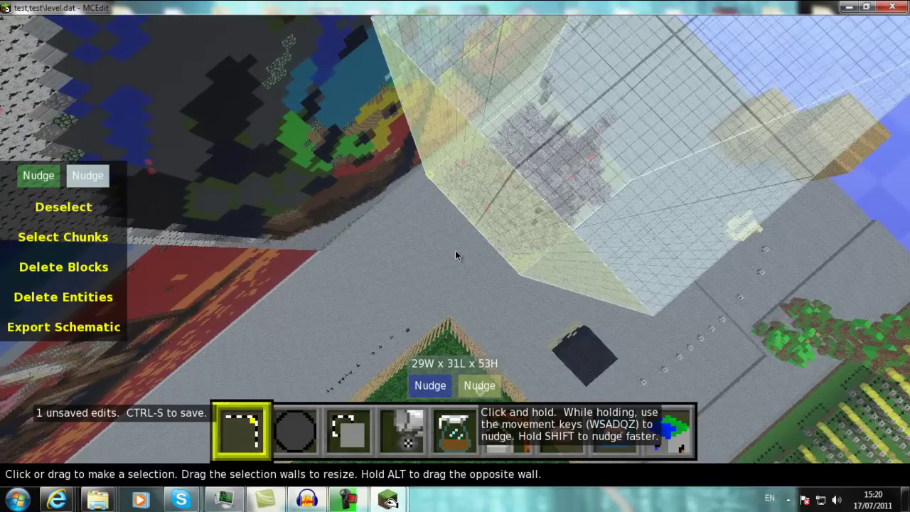
right_click(455, 255)
right_click_drag(456, 256, 457, 255)
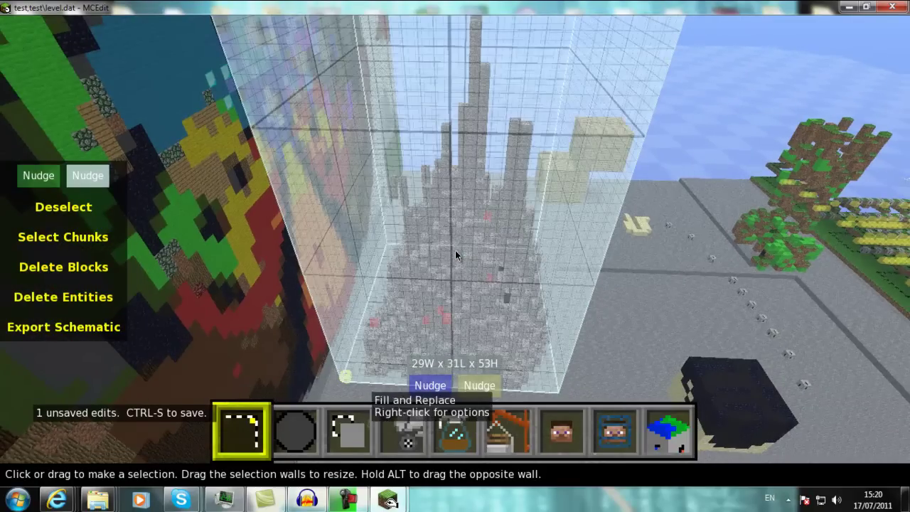
Start Fill and Replace on the selection and choose Gravel as its block
key("4")
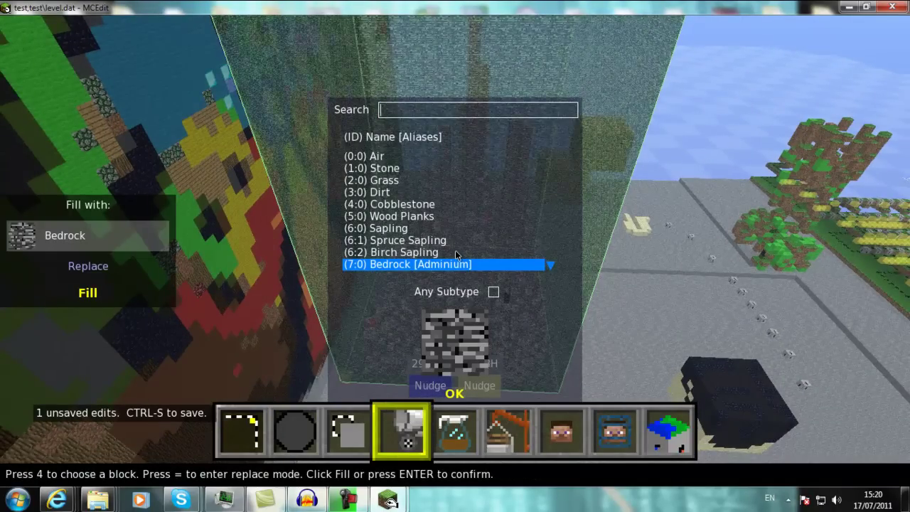
type("gr")
key("Down")
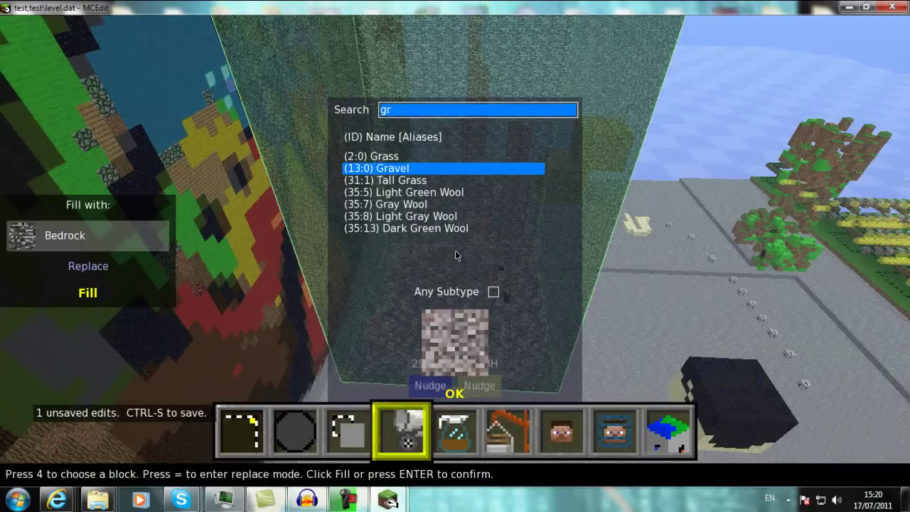
key("Return")
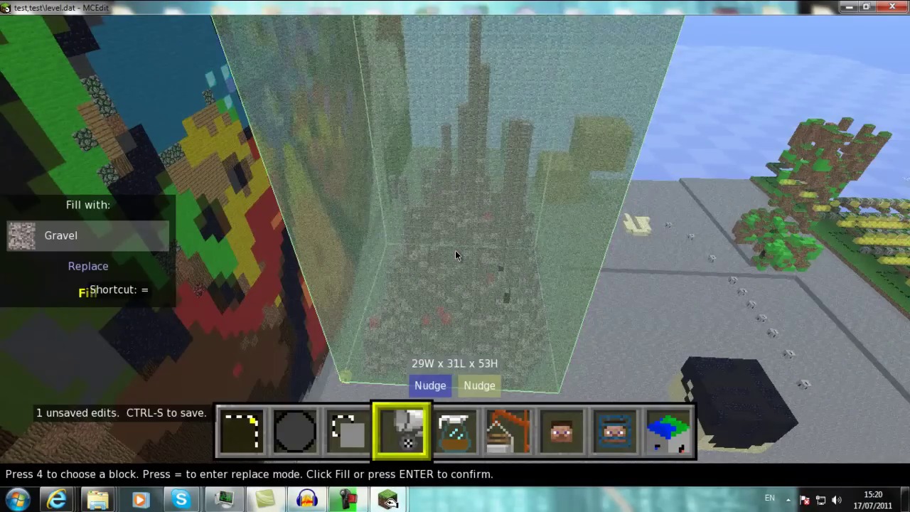
Replace all Gravel in the selected box with Stone
key("equal")
key("Up")
key("Up")
key("Up")
key("Up")
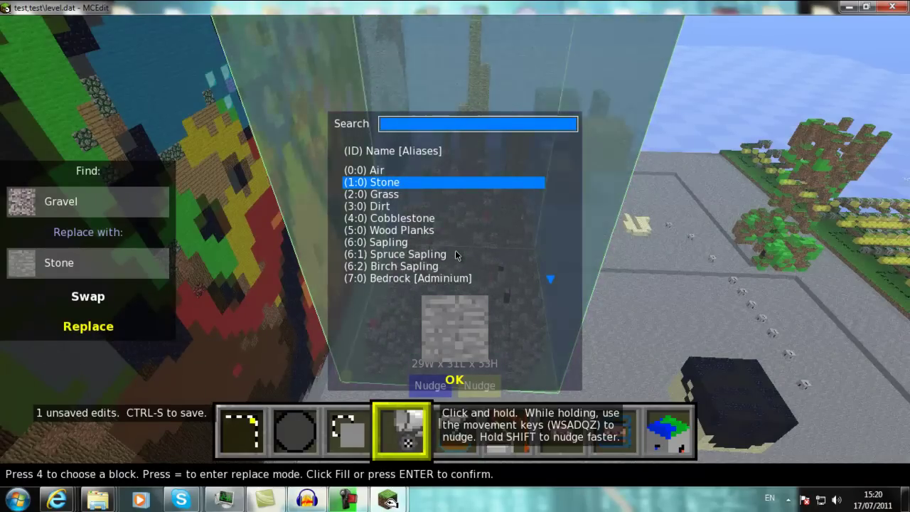
key("Return")
key("Return")
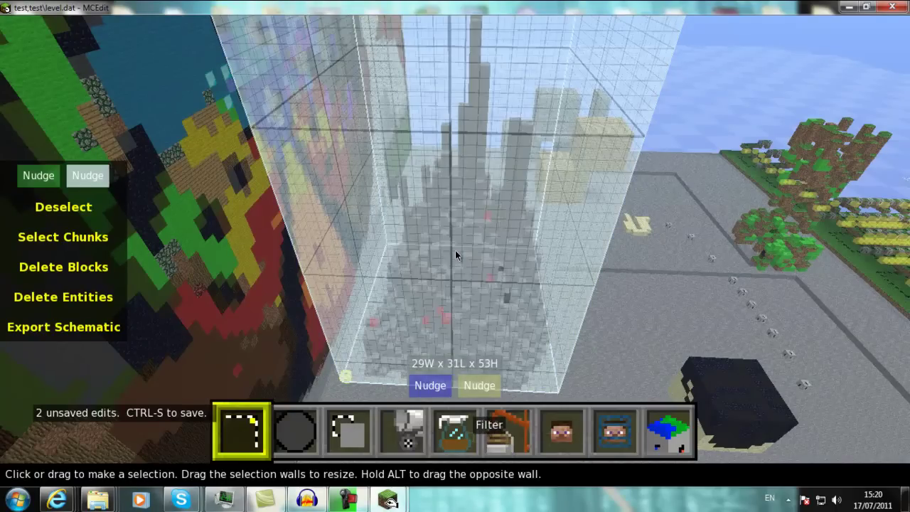
Apply the Topsoil filter to the selected stone mound with Depth 4 and Grass as the block
key("5")
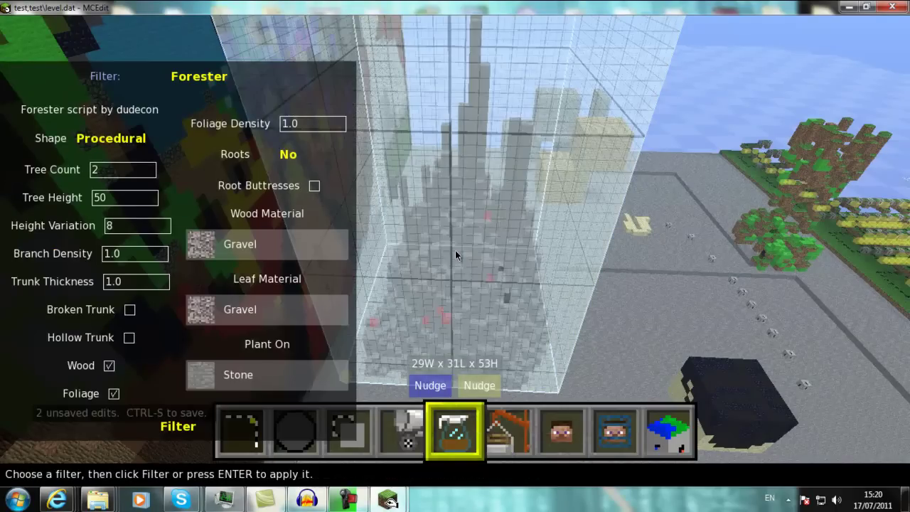
left_click(199, 76)
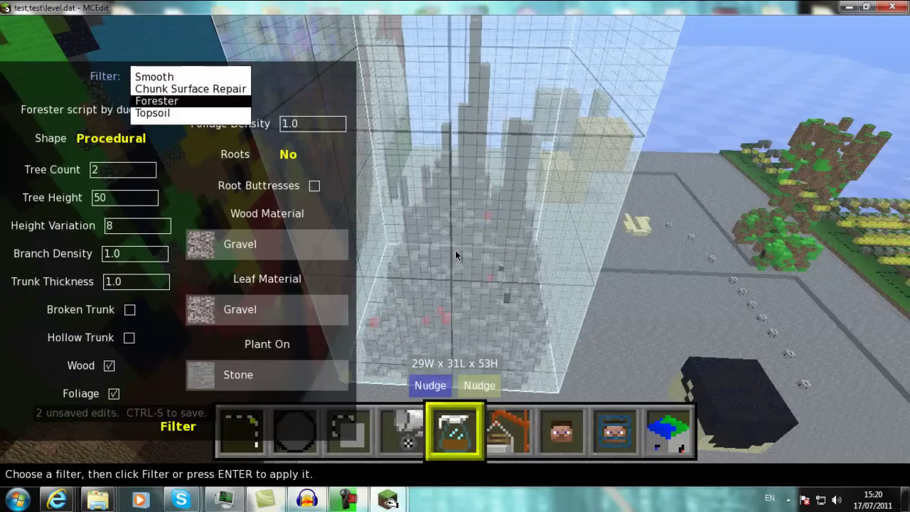
key("Return")
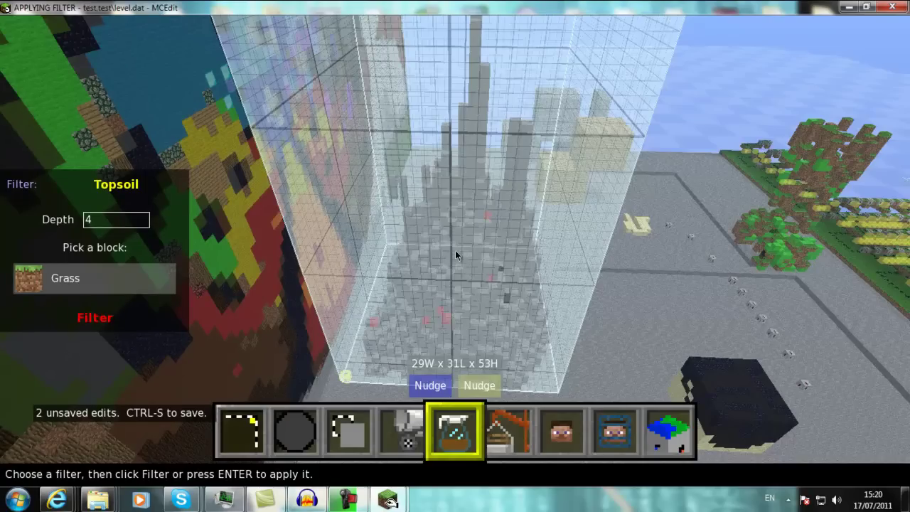
key("Return")
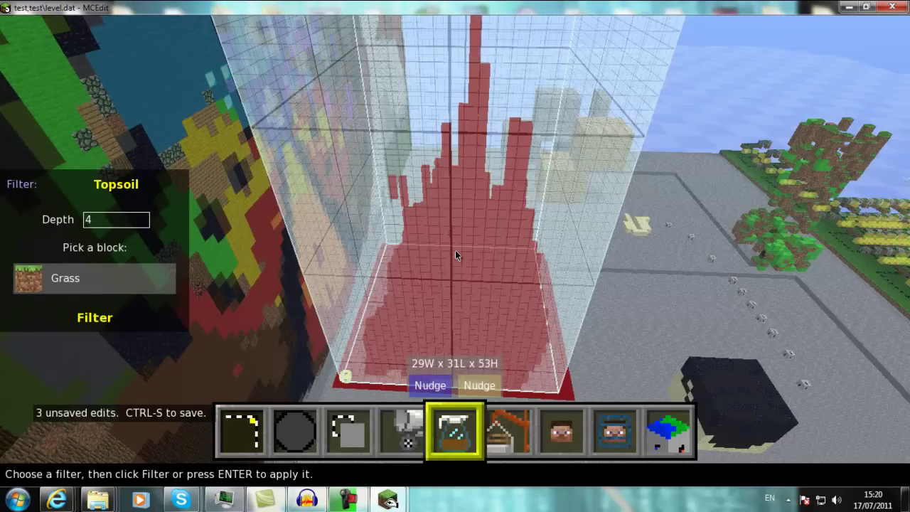
Fly around the filtered mound and clear the selection box around it
right_click(455, 256)
key("w")
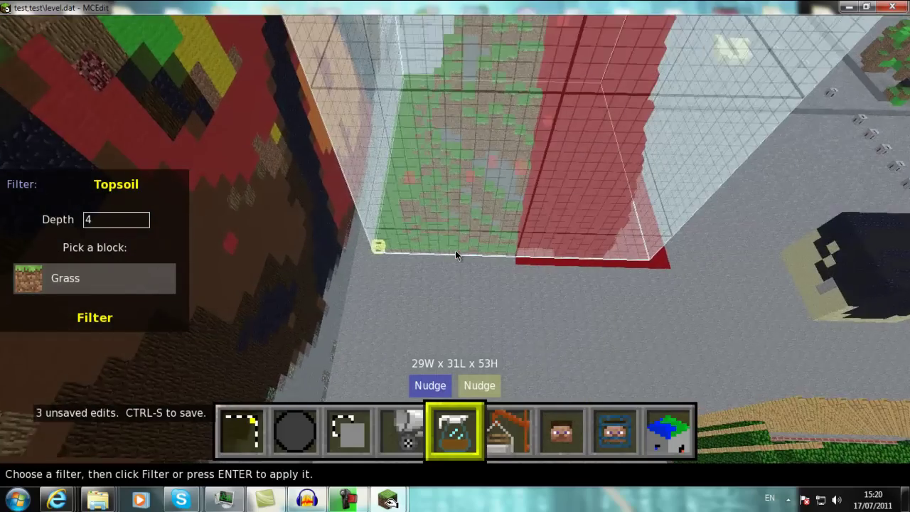
key("w")
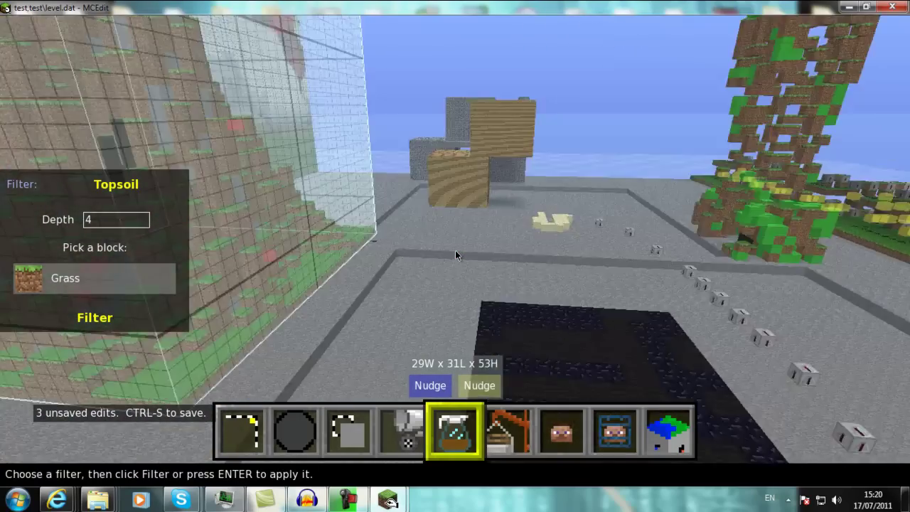
key("s")
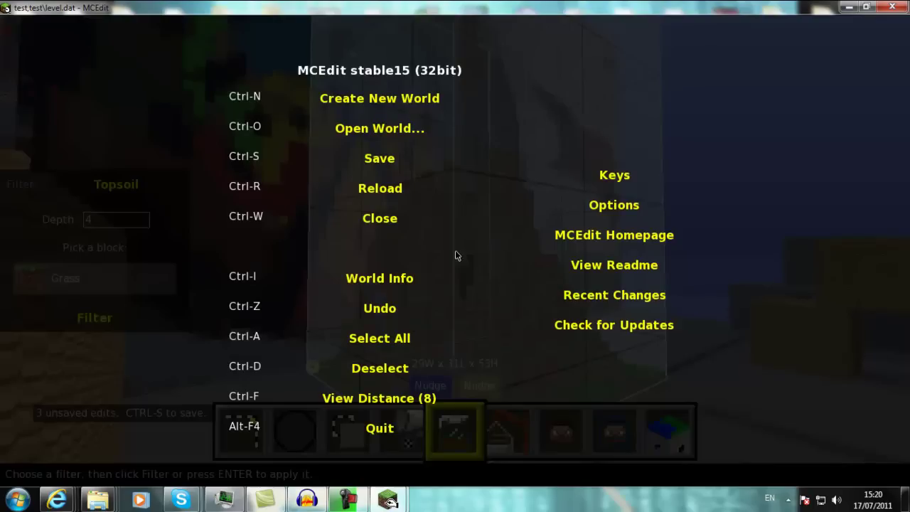
key("ctrl+d")
Examine the grass-covered mound and compare it with the floating island beside the suspension bridge
key("w")
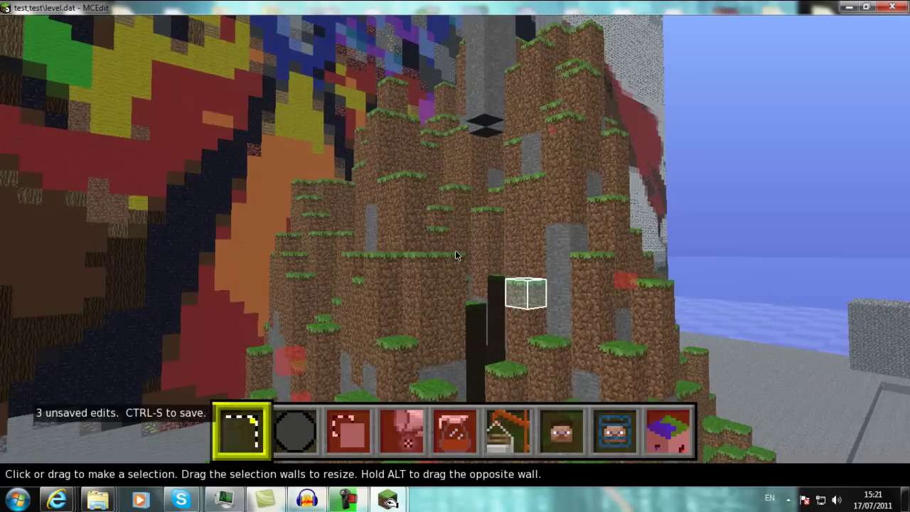
key("s")
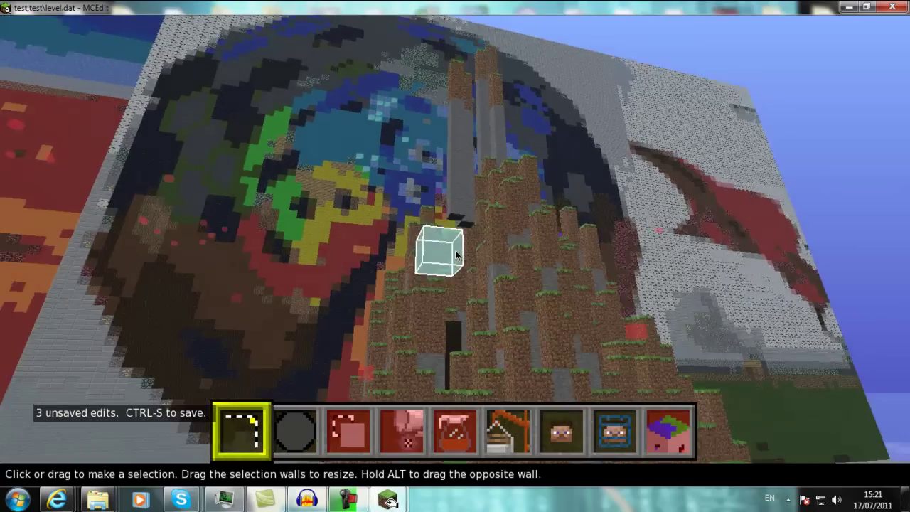
key("s")
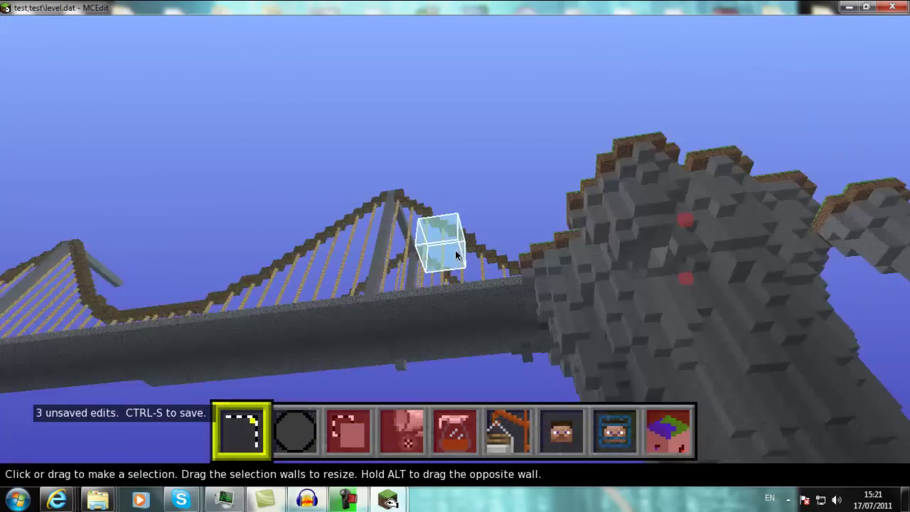
key("s")
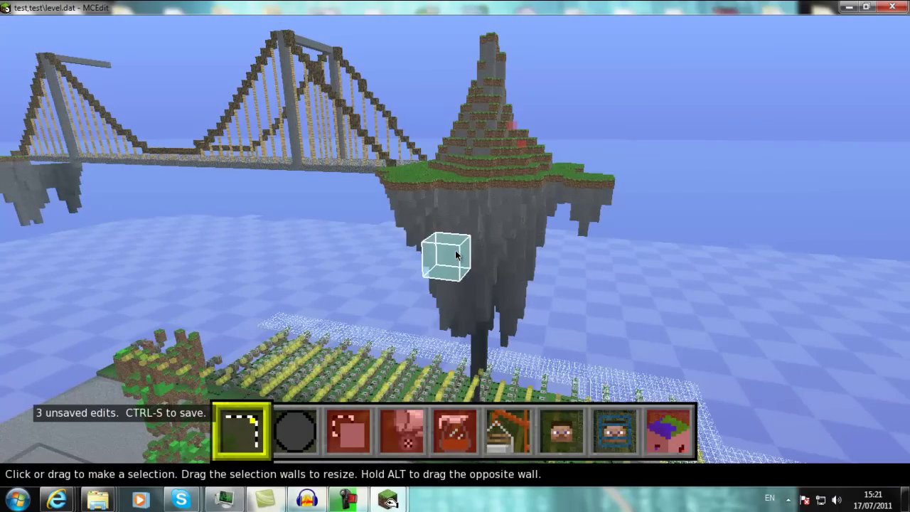
key("a")
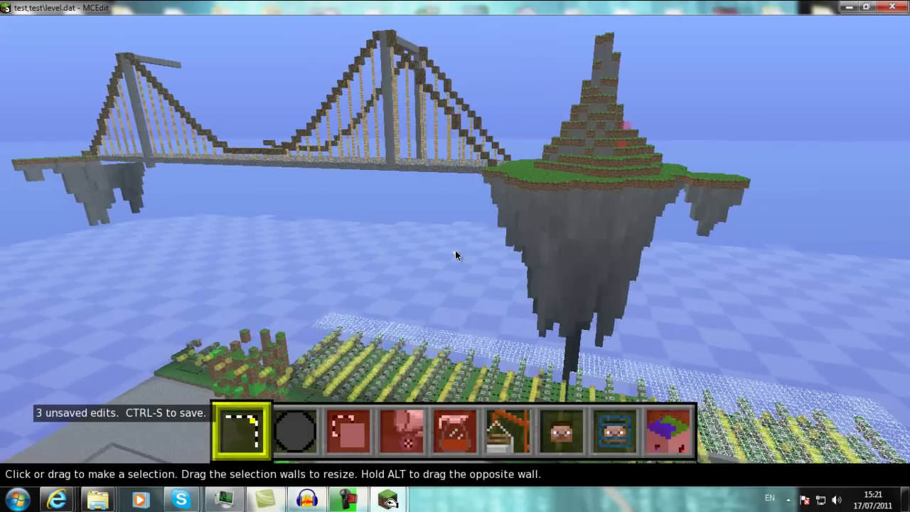
key("w")
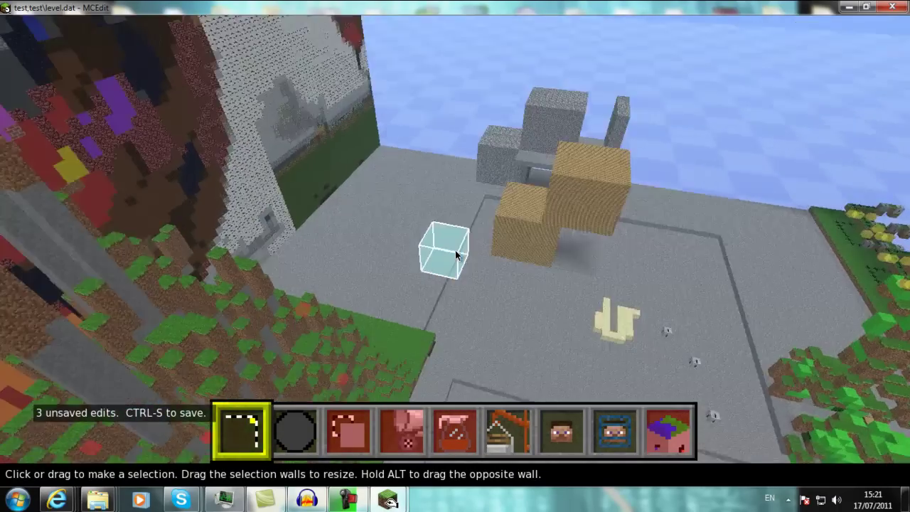
Undo the last deselection to restore the selection box around the grass-covered mound
key("w")
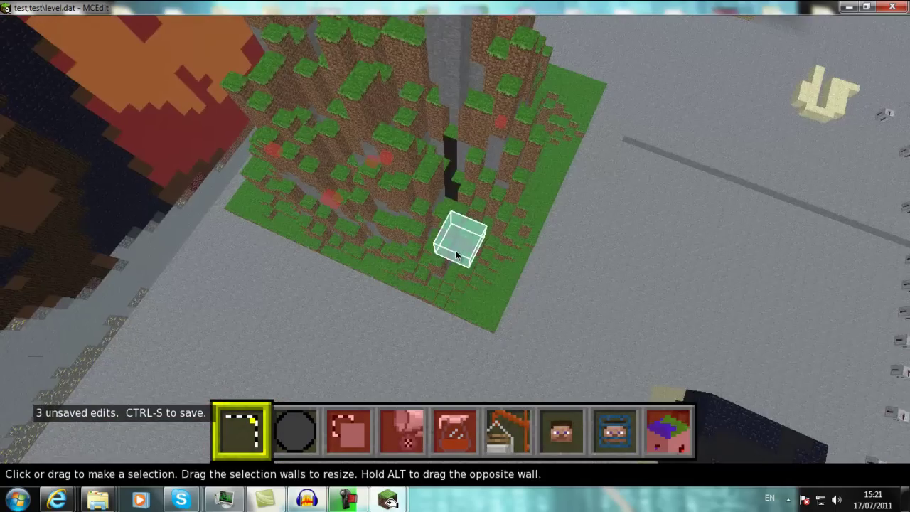
key("ctrl+z")
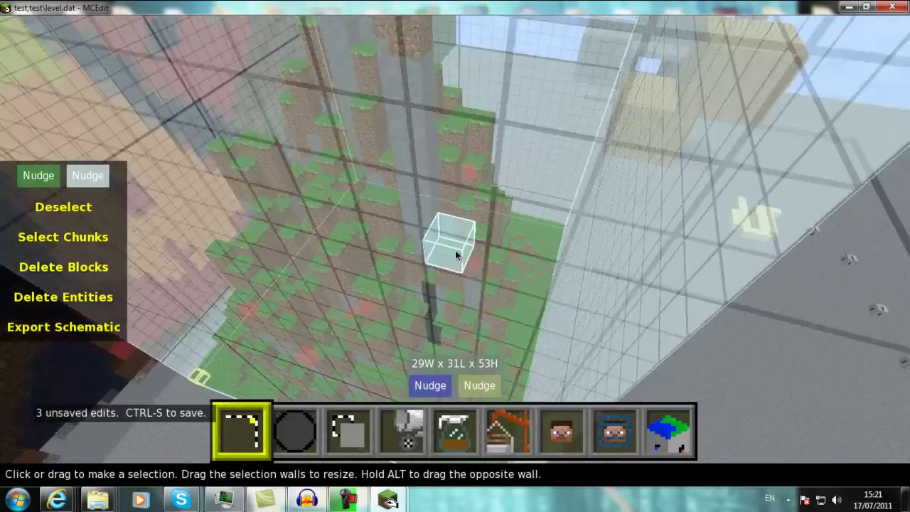
key("s")
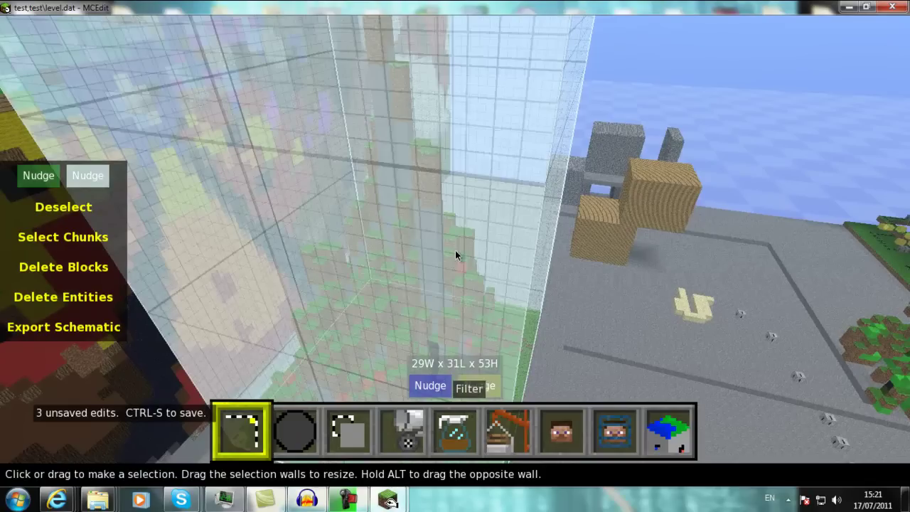
key("s")
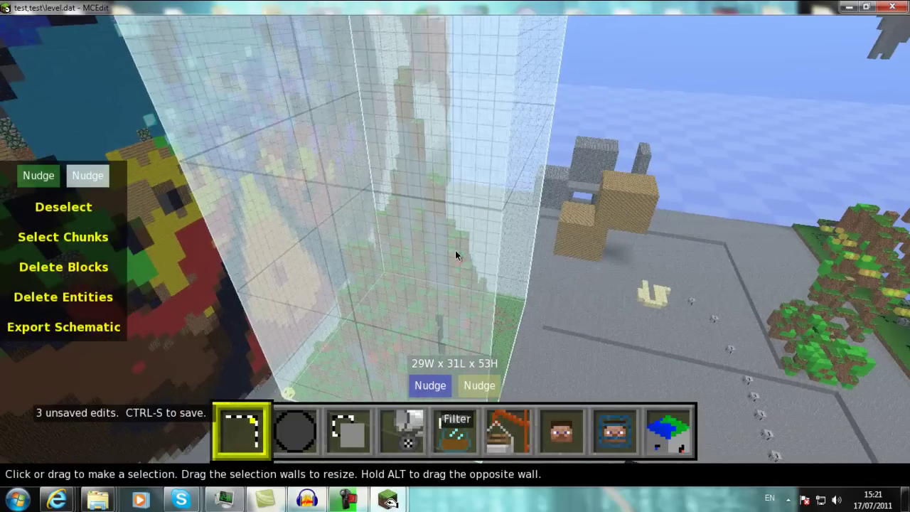
Apply the Smooth filter to the selected mound with a repeat count of 10
left_click(442, 428)
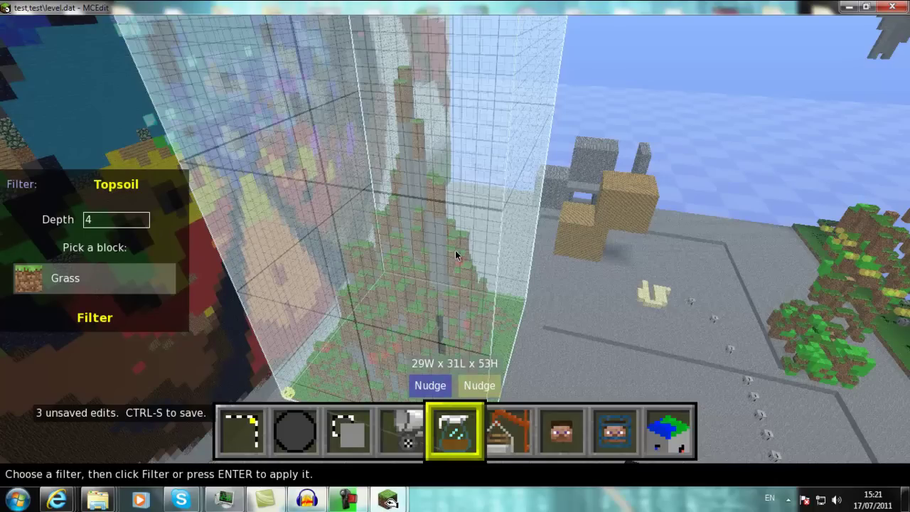
left_click(116, 184)
left_click(107, 184)
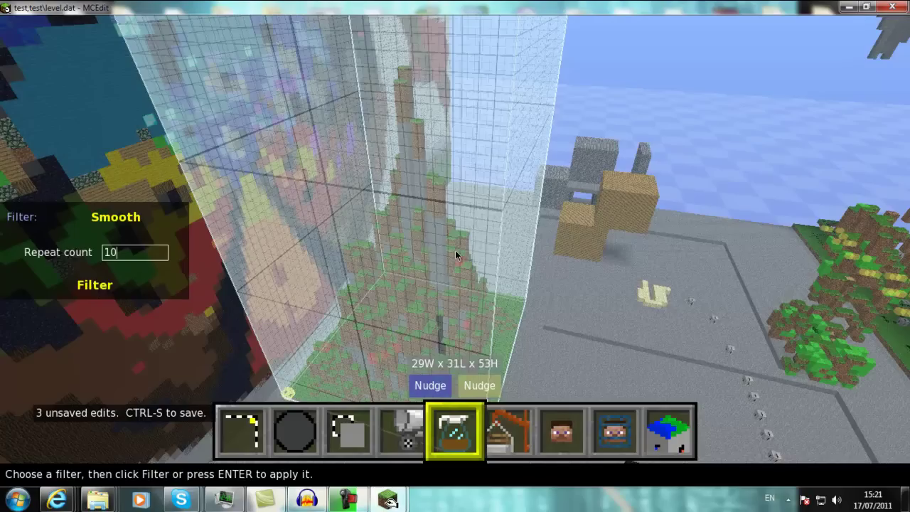
left_click(95, 285)
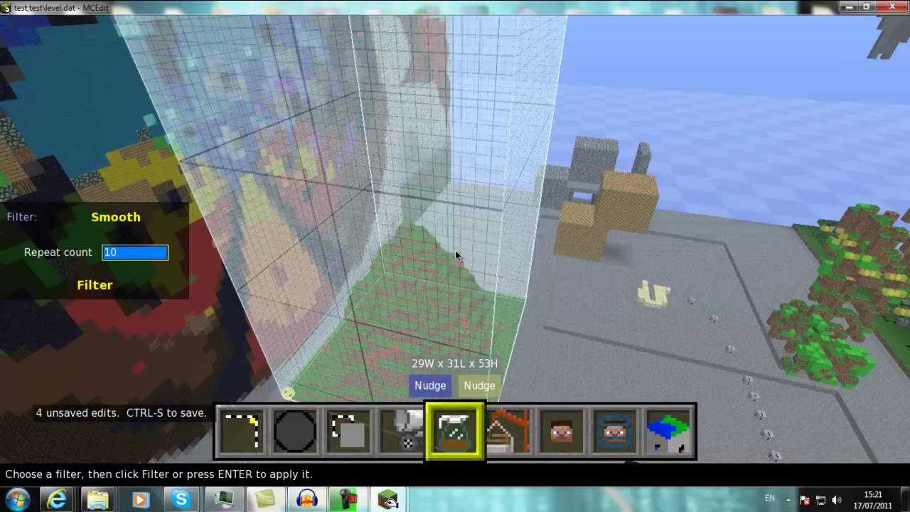
Examine the smoothed mound from several sides, along with the fenced green area and the murals beside it
right_click(456, 255)
key("w")
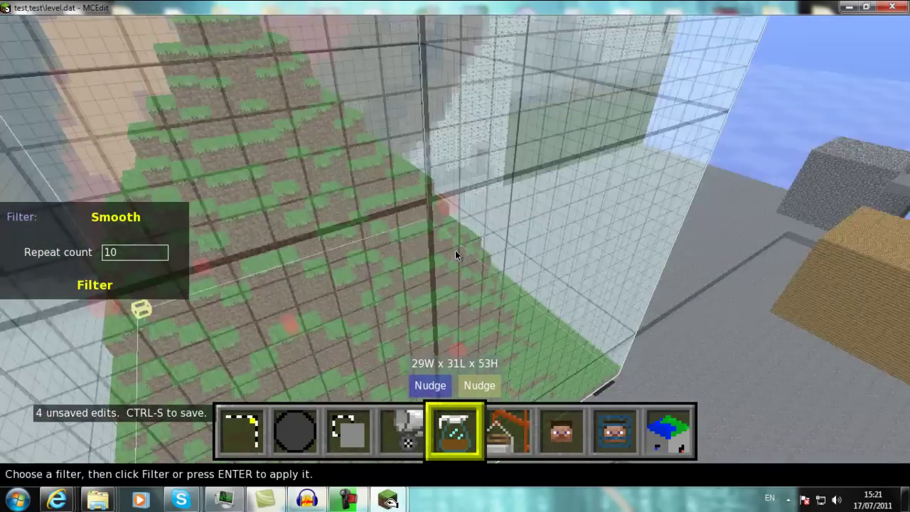
key("d")
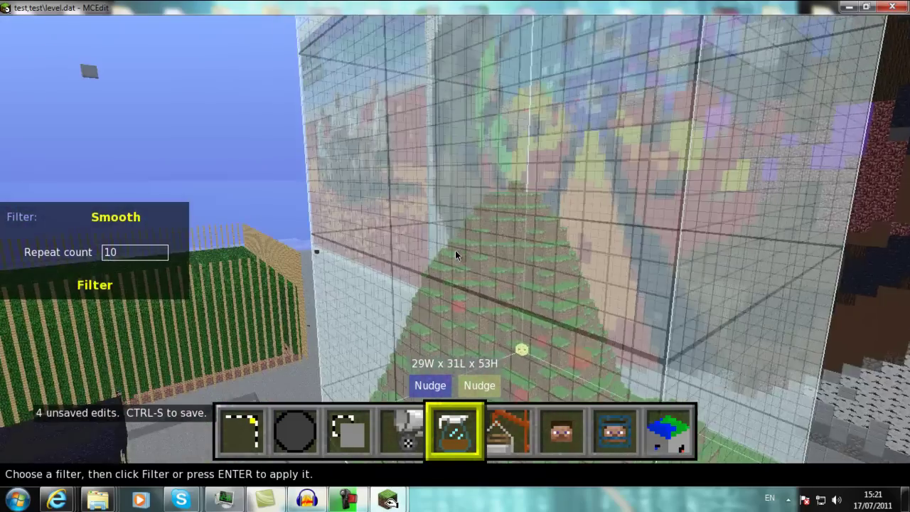
key("d")
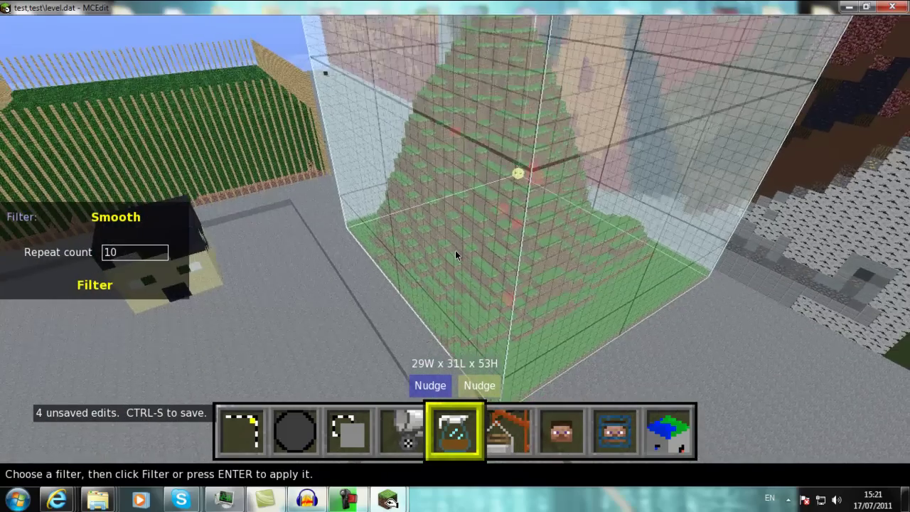
key("s")
key("a")
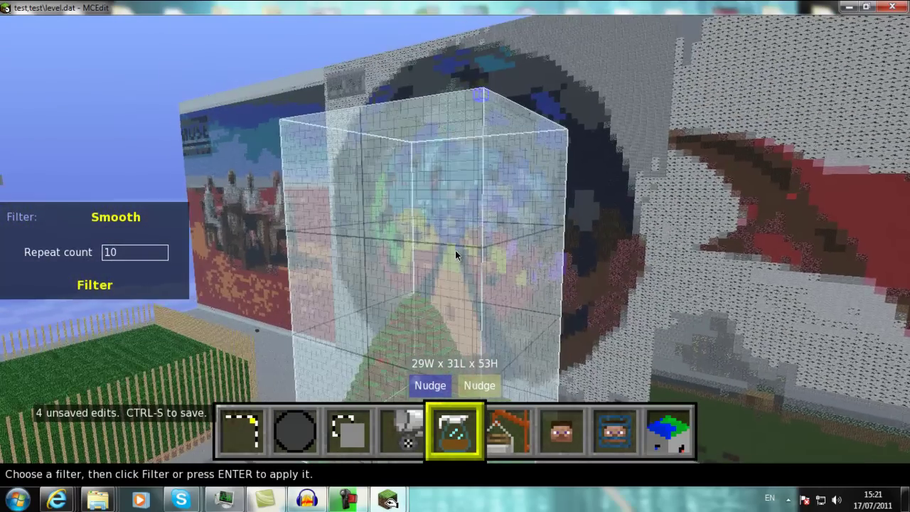
key("w")
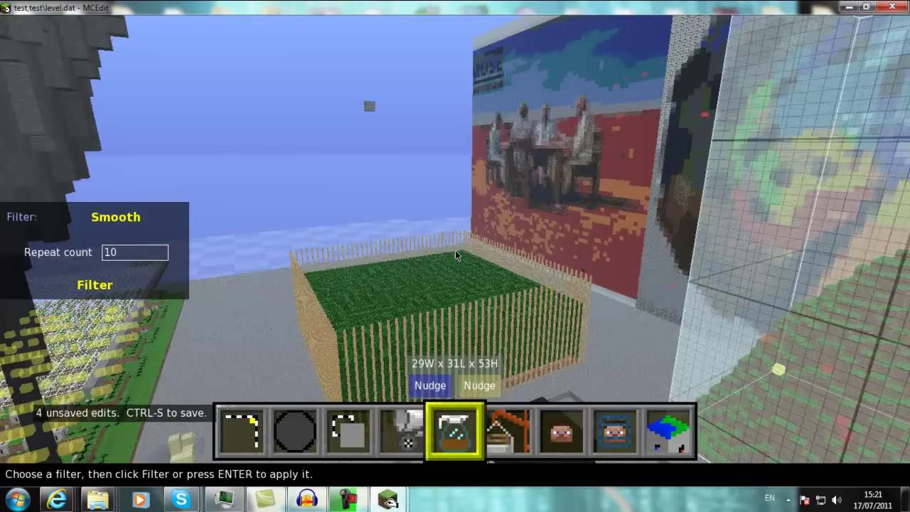
key("l")
key("i")
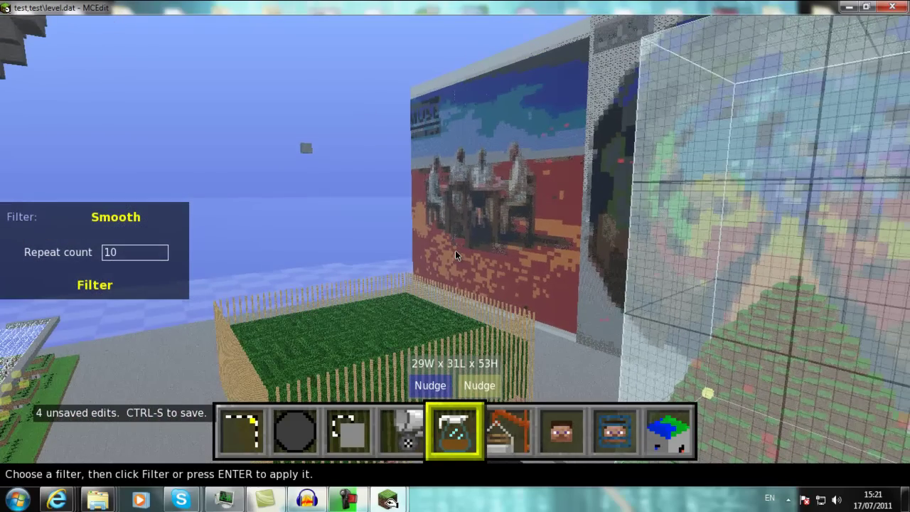
Clear the selection around the mound and make a new selection box of 8W x 56L x 5H over the crop rows
key("Escape")
key("ctrl+d")
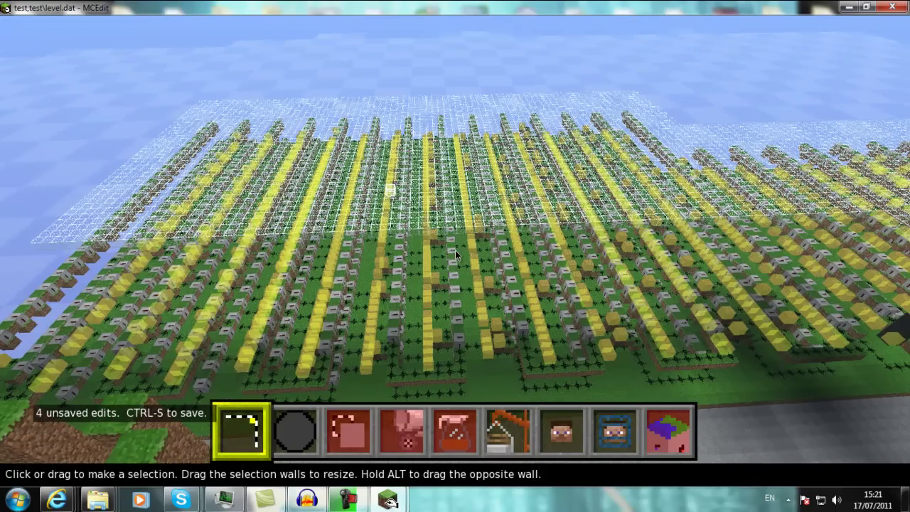
left_click_drag(456, 253, 456, 254)
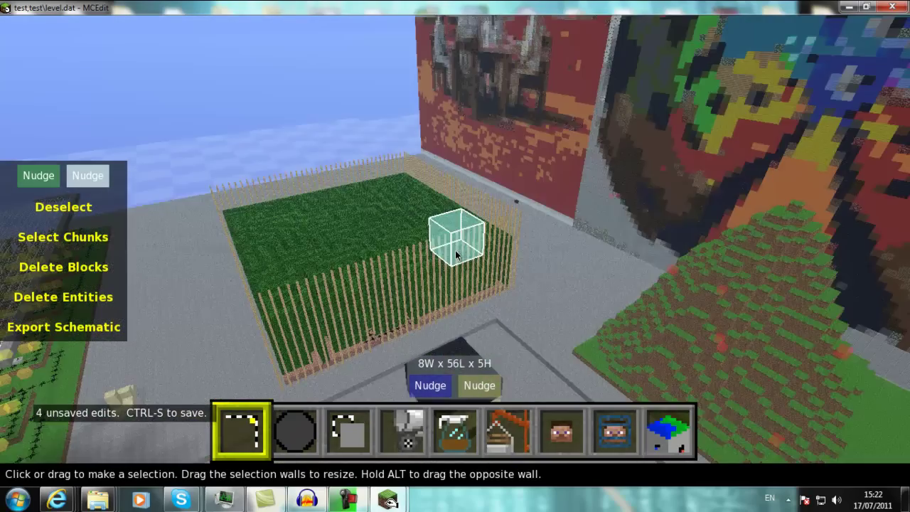
key("j")
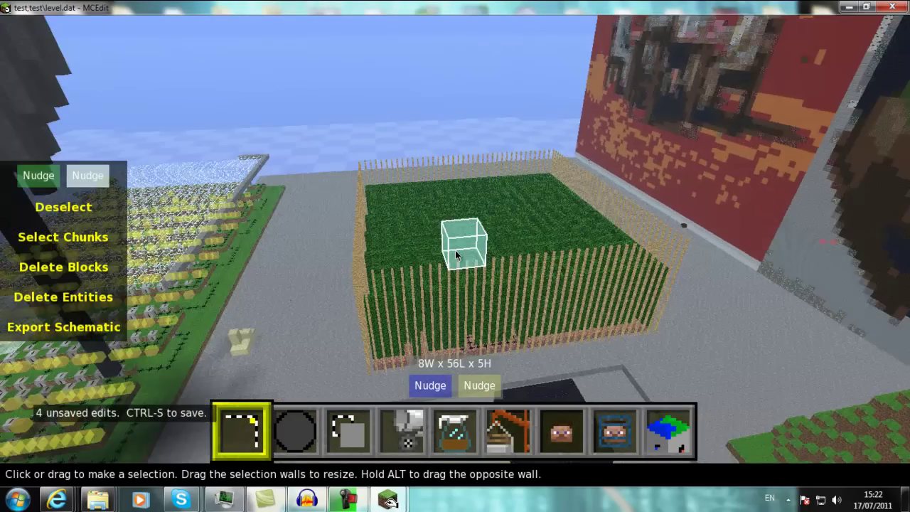
key("k")
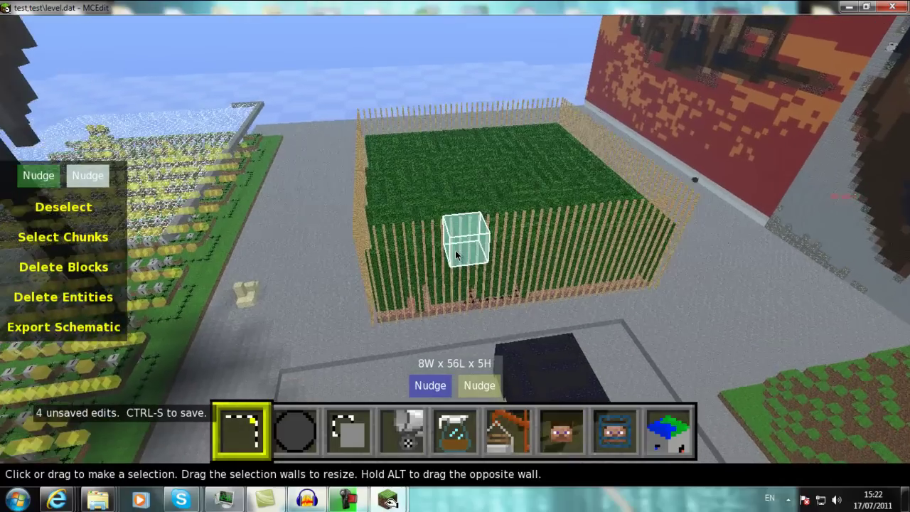
key("w")
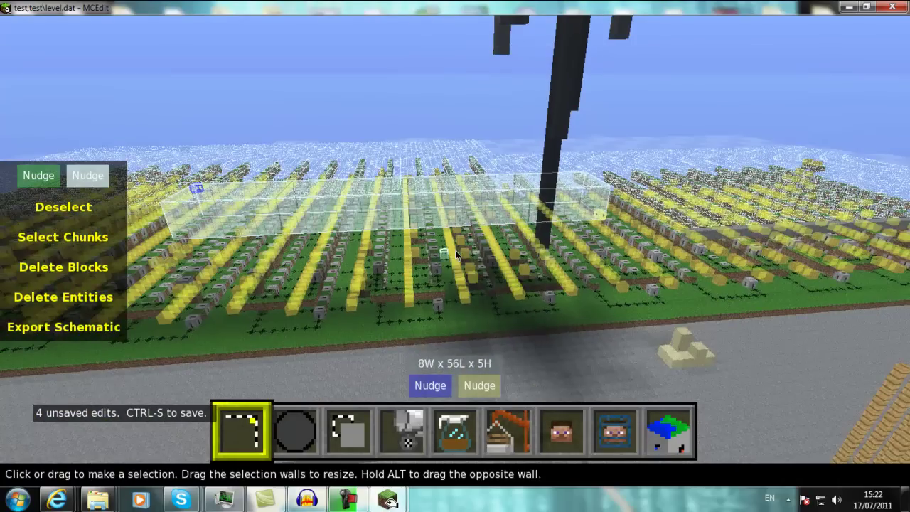